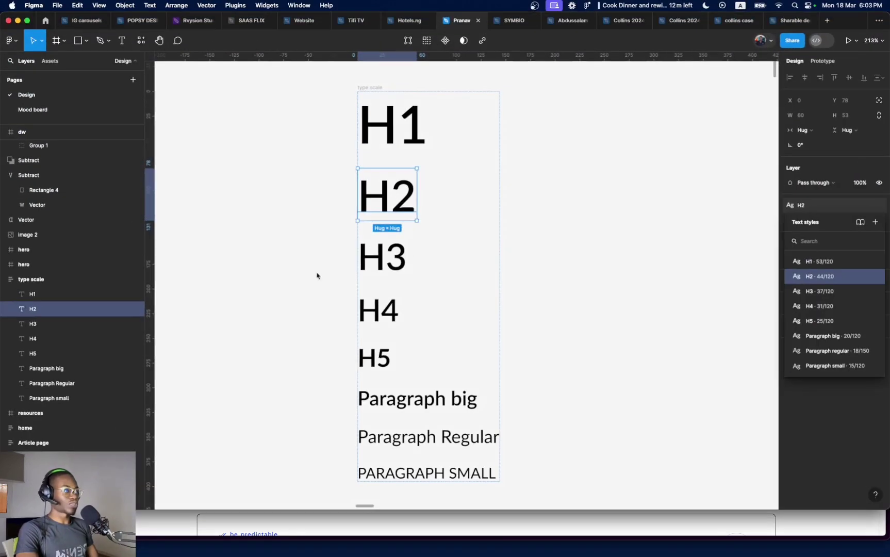
pyautogui.click(551, 187)
pyautogui.click(415, 136)
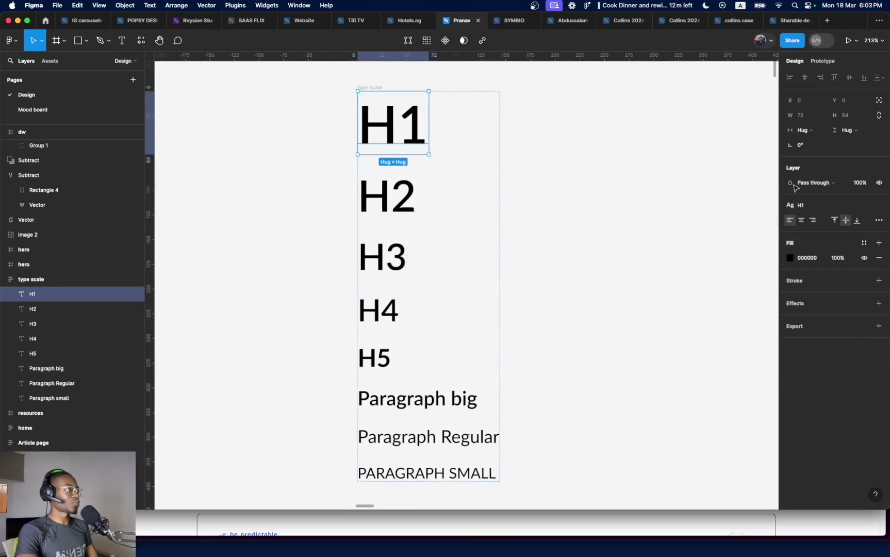
pyautogui.click(820, 205)
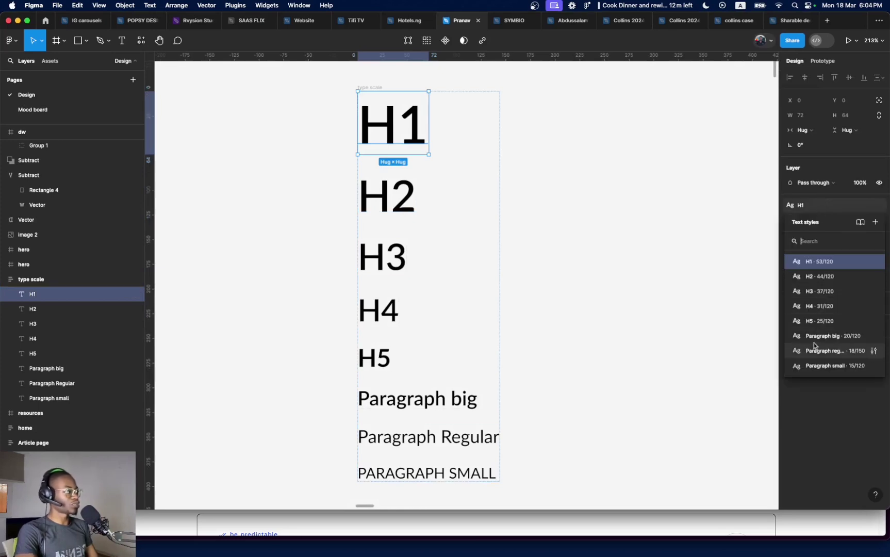
pyautogui.click(499, 210)
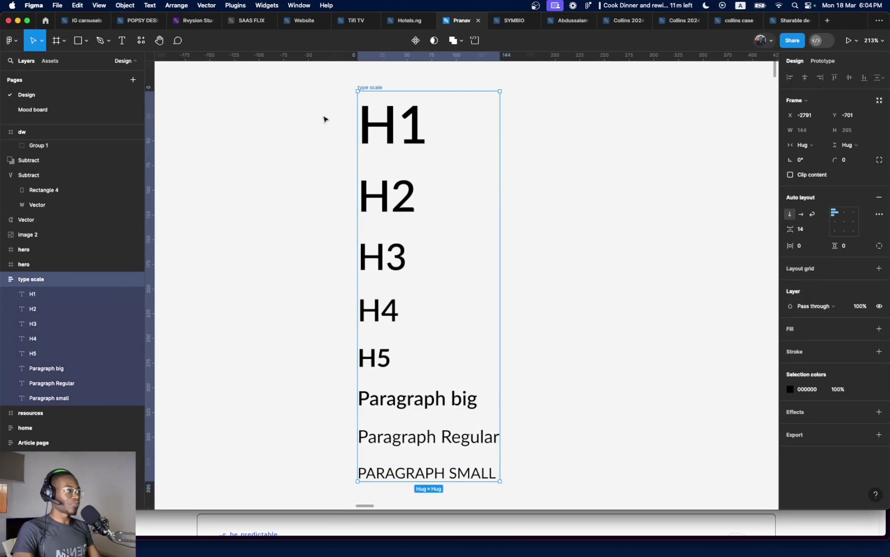
pyautogui.click(376, 137)
pyautogui.click(828, 207)
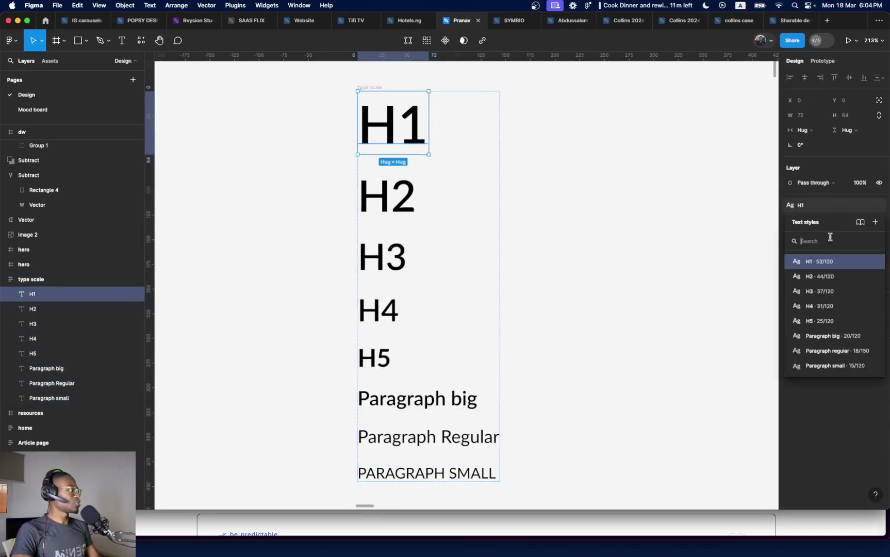
pyautogui.click(874, 262)
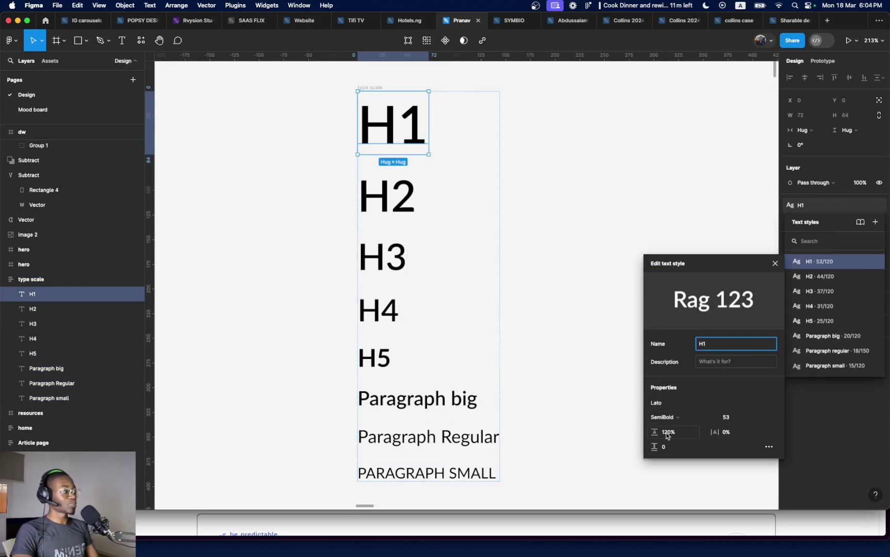
pyautogui.click(161, 217)
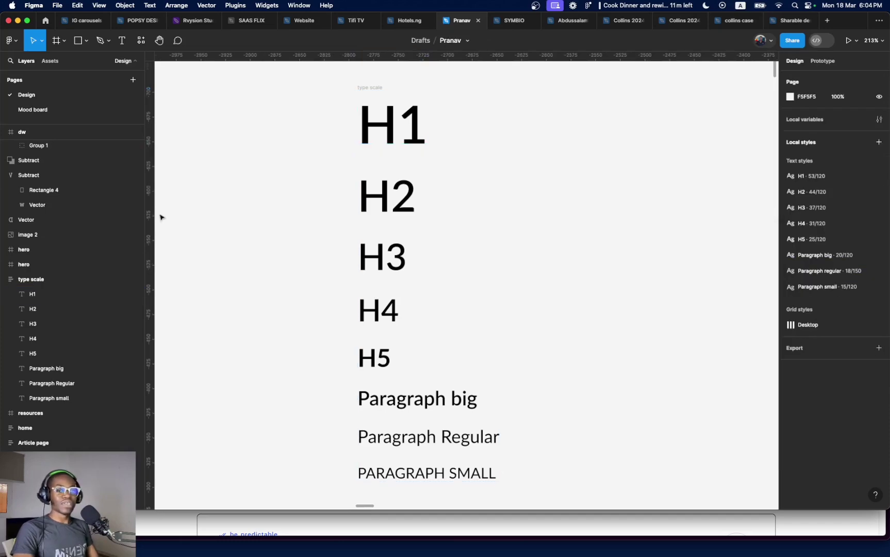
# Hide Figma and go from the Finsweet Client-First site to its Cloneable starter project
pyautogui.click(18, 22)
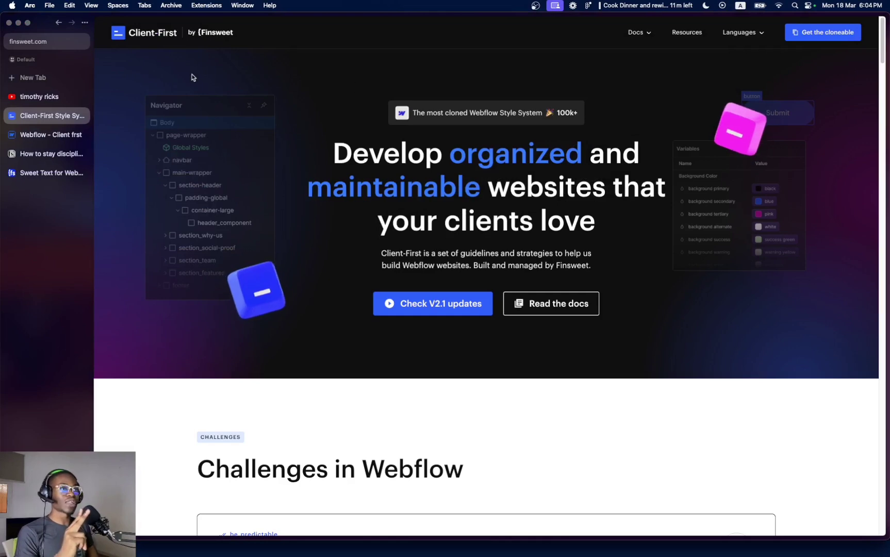
pyautogui.click(72, 41)
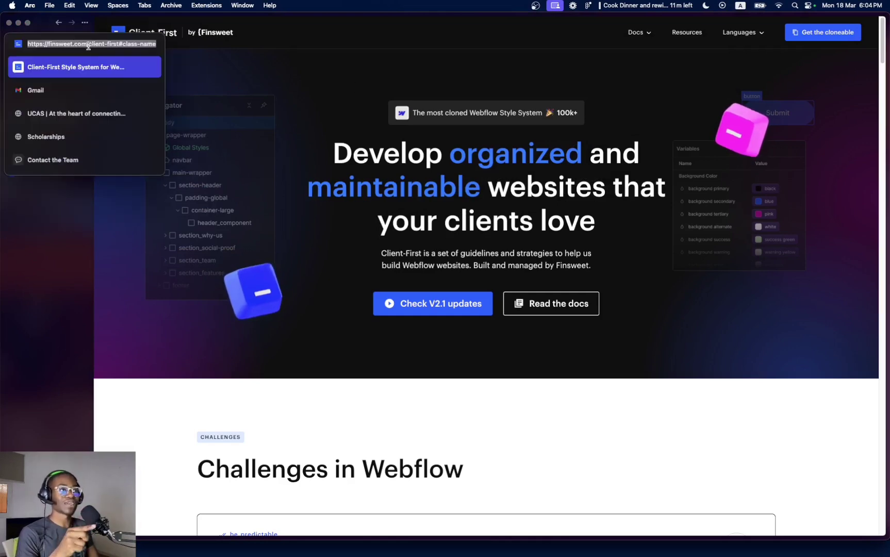
pyautogui.click(373, 271)
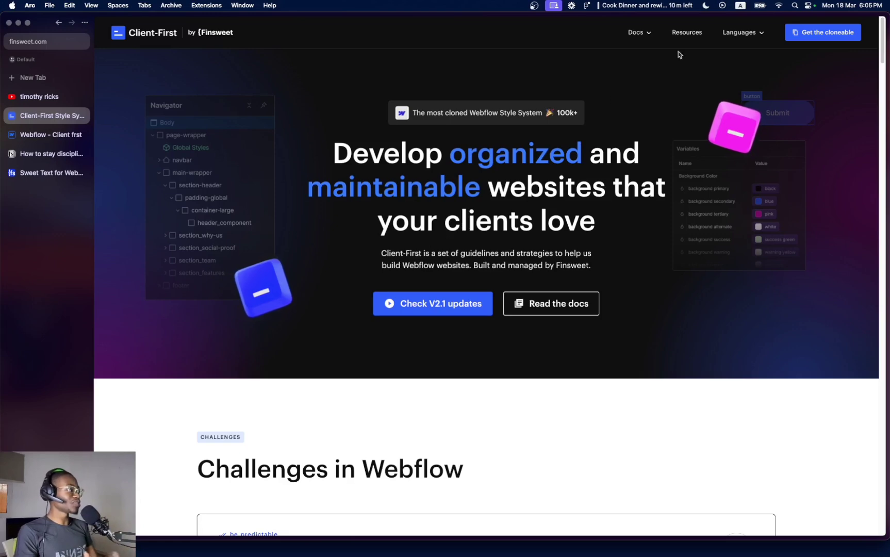
pyautogui.click(817, 35)
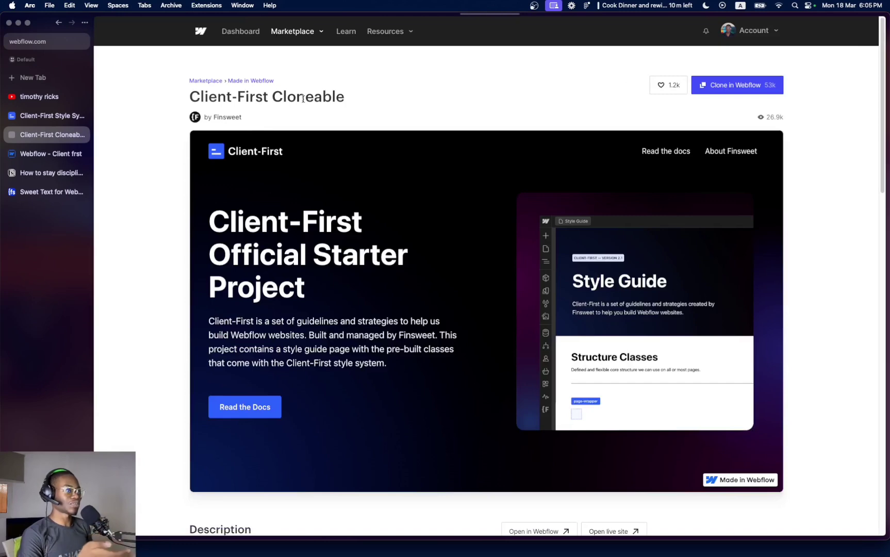
# Clone the Client-First Official Starter Project and open its Home page in the Designer
pyautogui.click(727, 87)
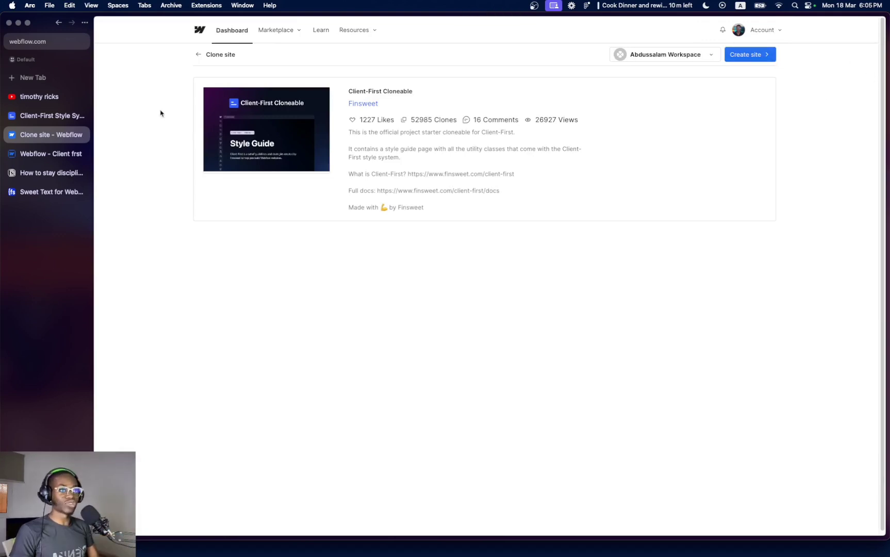
pyautogui.click(71, 153)
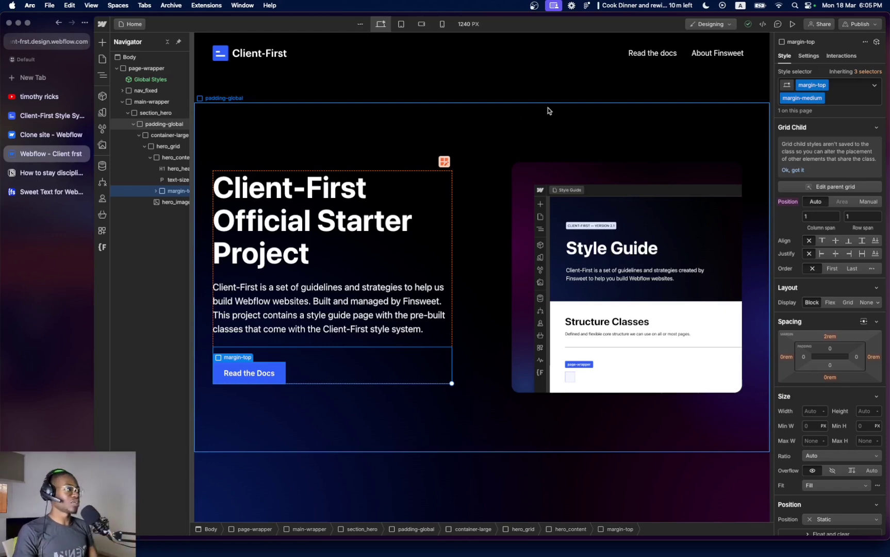
# Select padding-global, then load the [Draft] Style Guide page from the Pages list
pyautogui.click(502, 126)
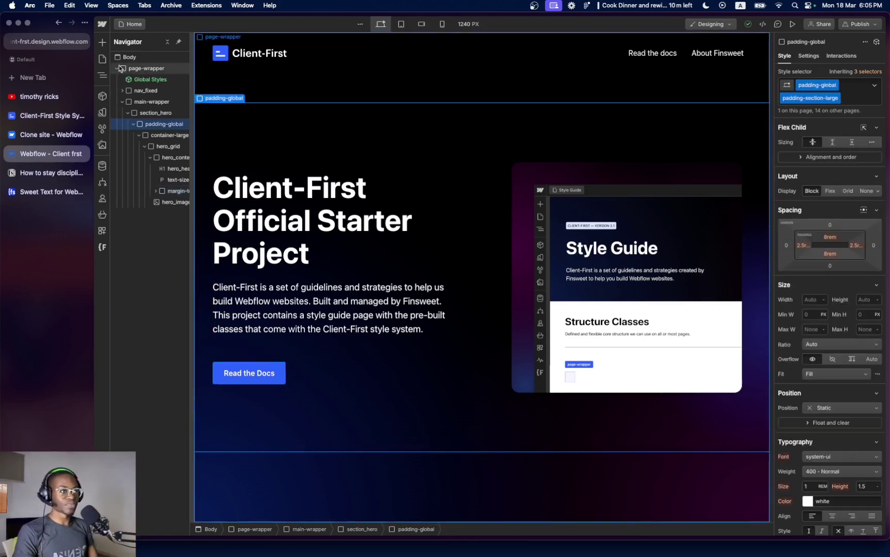
pyautogui.click(103, 60)
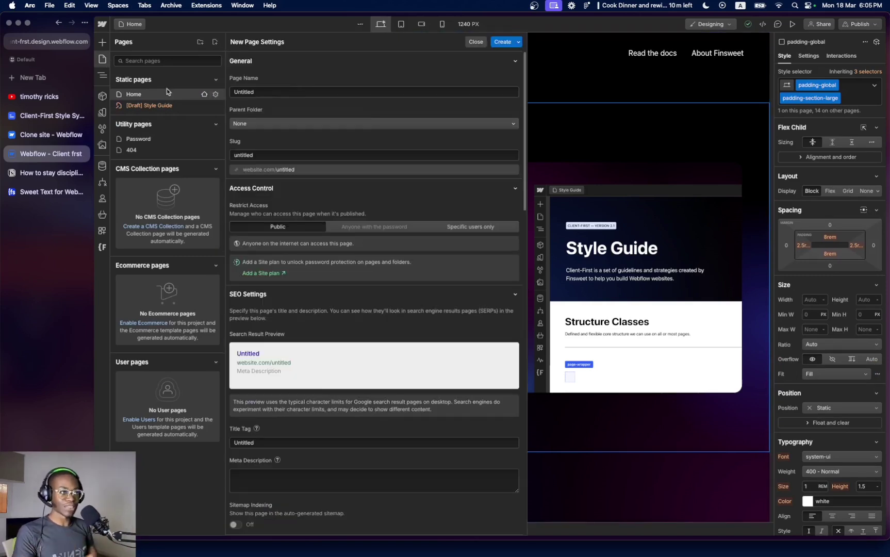
pyautogui.click(146, 105)
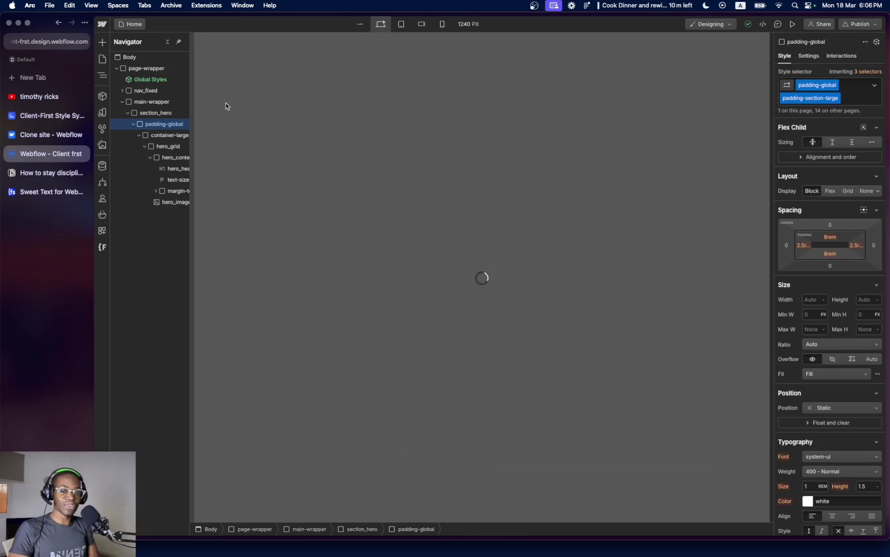
# Scroll the Style Guide down to the Headings section and select the H1 sample heading
pyautogui.scroll(-1, 311, 271)
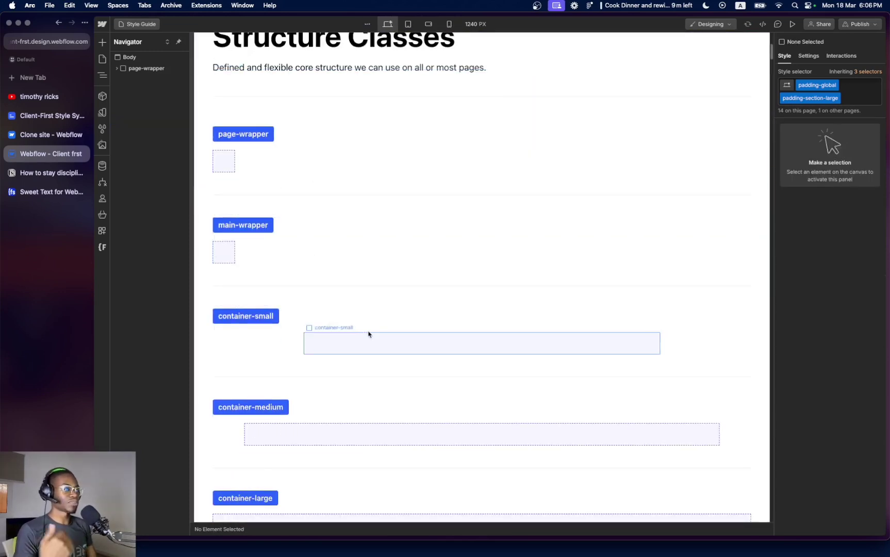
pyautogui.scroll(-5, 368, 335)
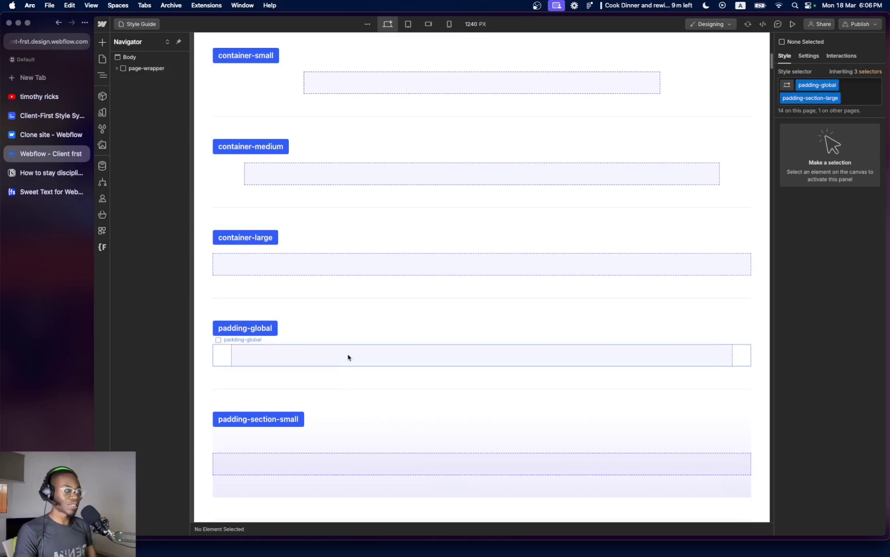
pyautogui.scroll(-20, 356, 356)
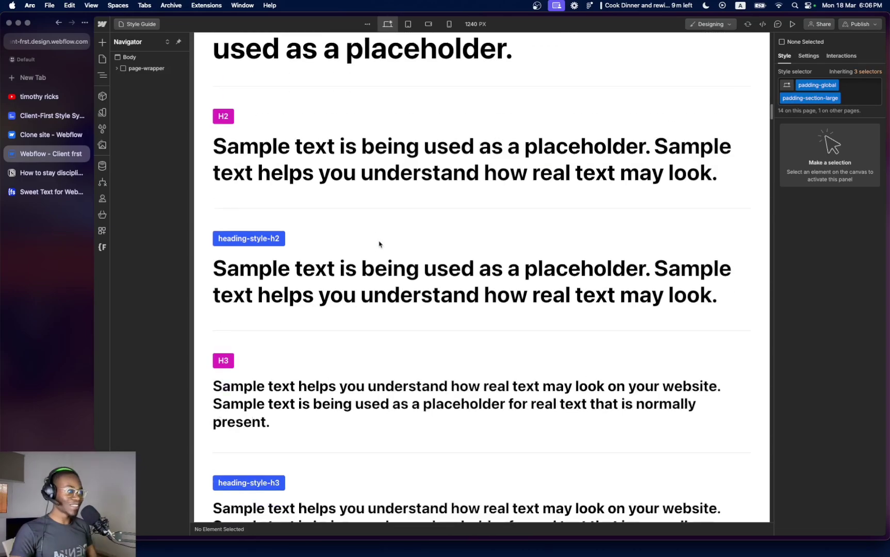
pyautogui.scroll(-10, 379, 244)
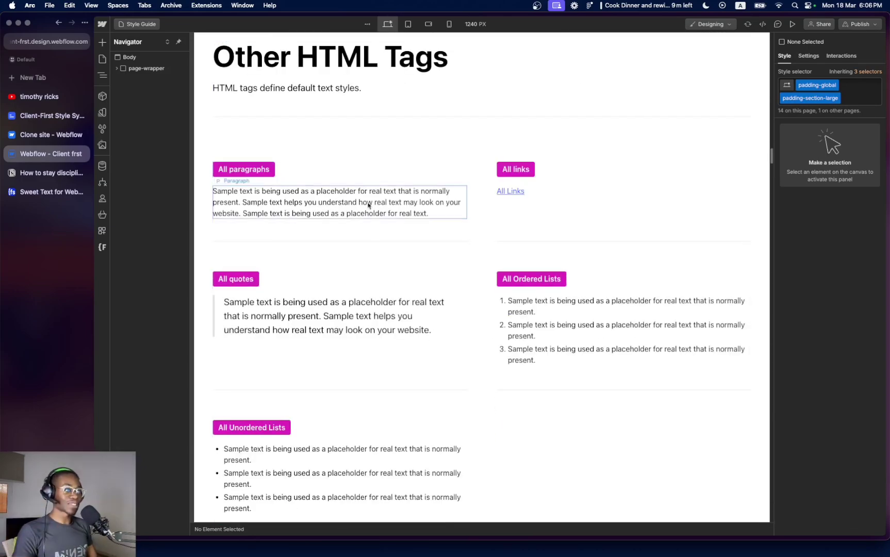
pyautogui.scroll(-7, 346, 335)
pyautogui.scroll(-5, 330, 320)
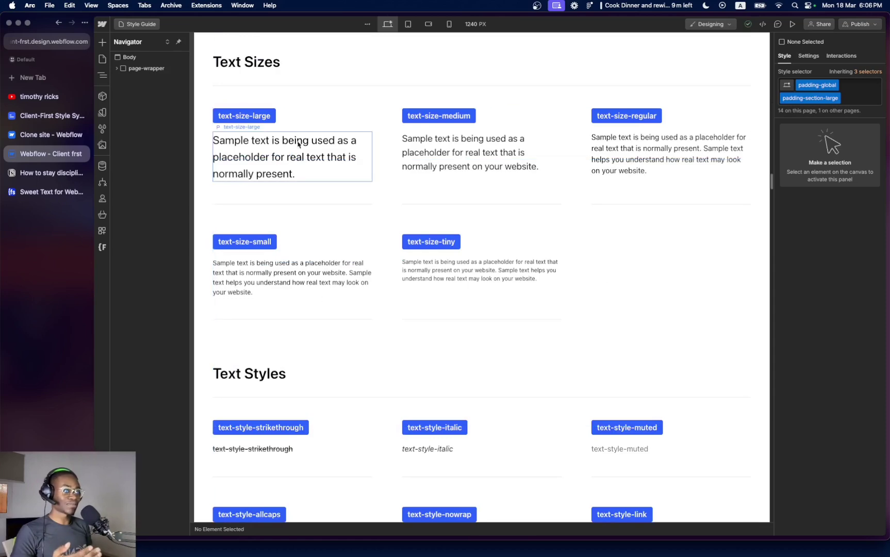
pyautogui.scroll(-4, 332, 318)
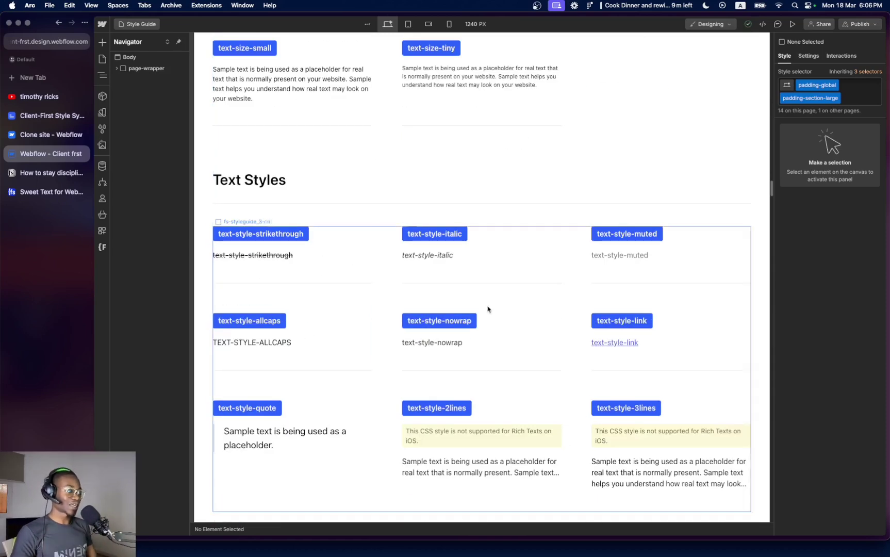
pyautogui.scroll(-7, 492, 372)
pyautogui.scroll(-10, 351, 282)
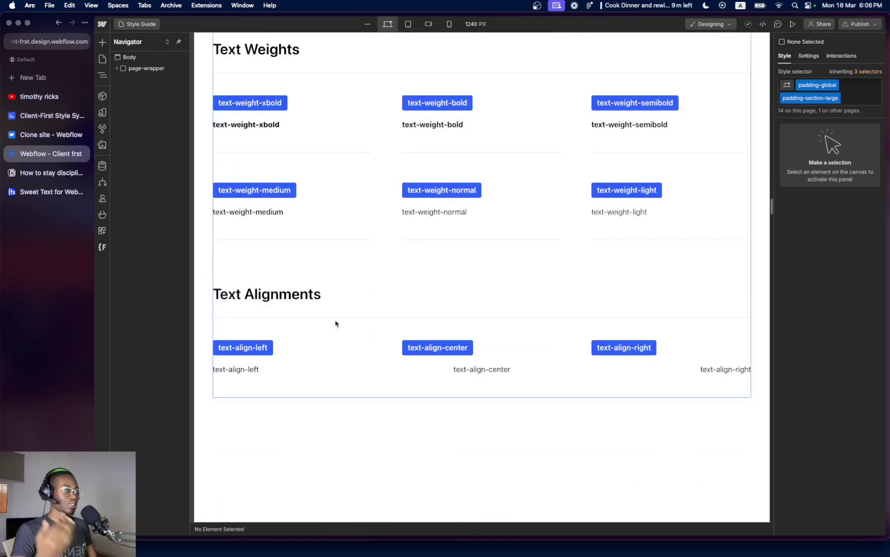
pyautogui.scroll(-15, 320, 334)
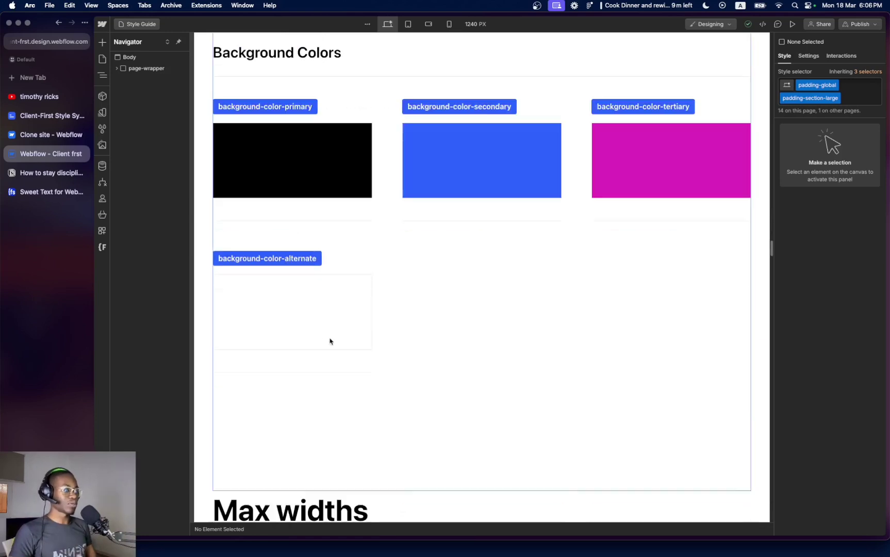
pyautogui.scroll(-20, 386, 285)
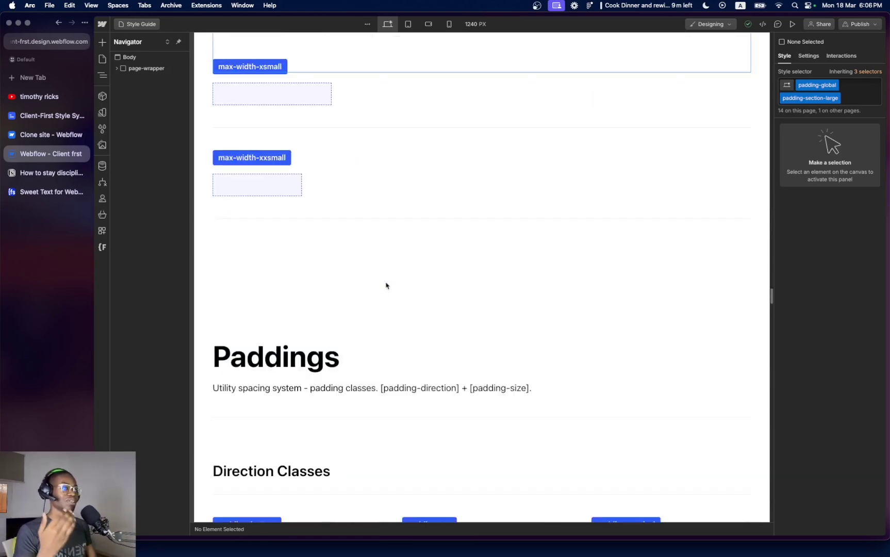
pyautogui.scroll(-20, 386, 286)
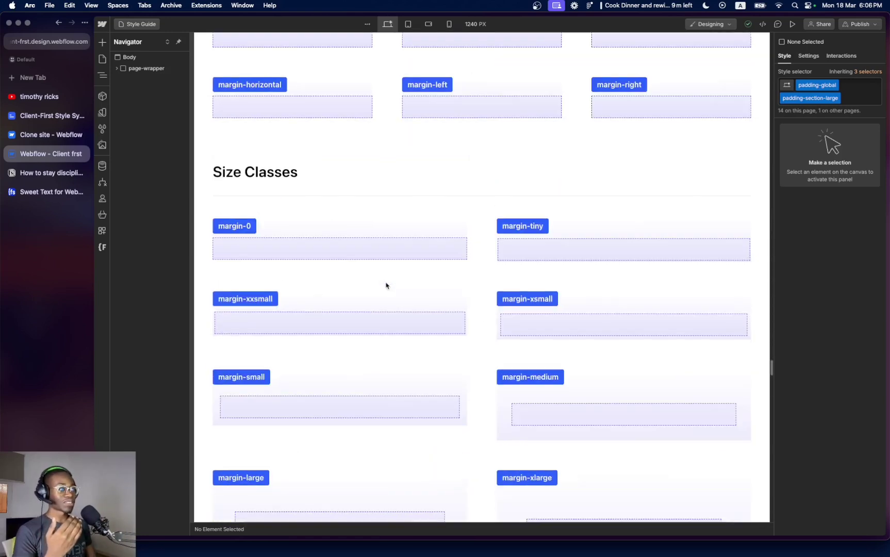
pyautogui.scroll(-15, 387, 285)
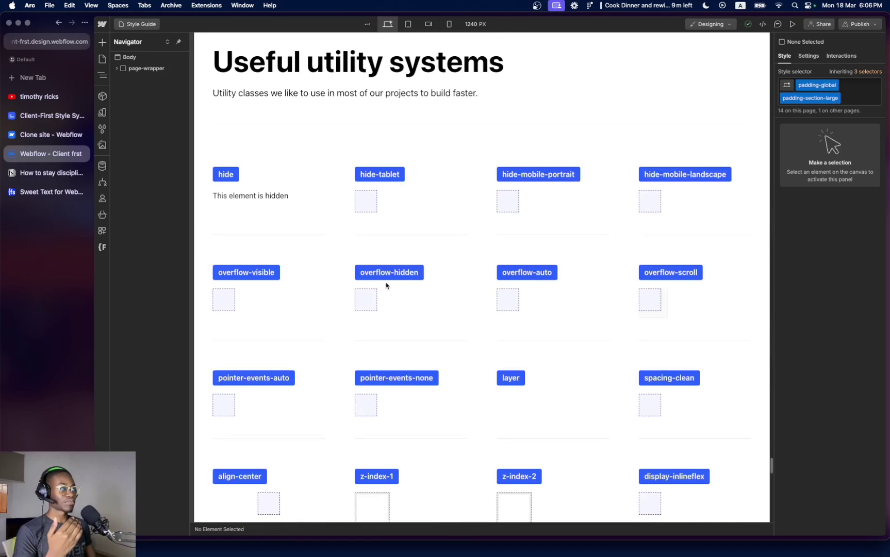
pyautogui.scroll(-20, 386, 285)
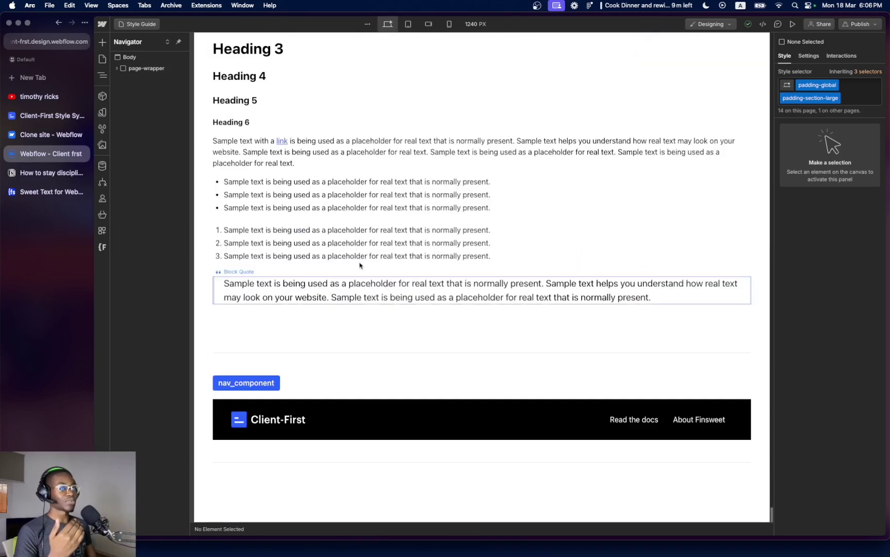
pyautogui.scroll(20, 268, 121)
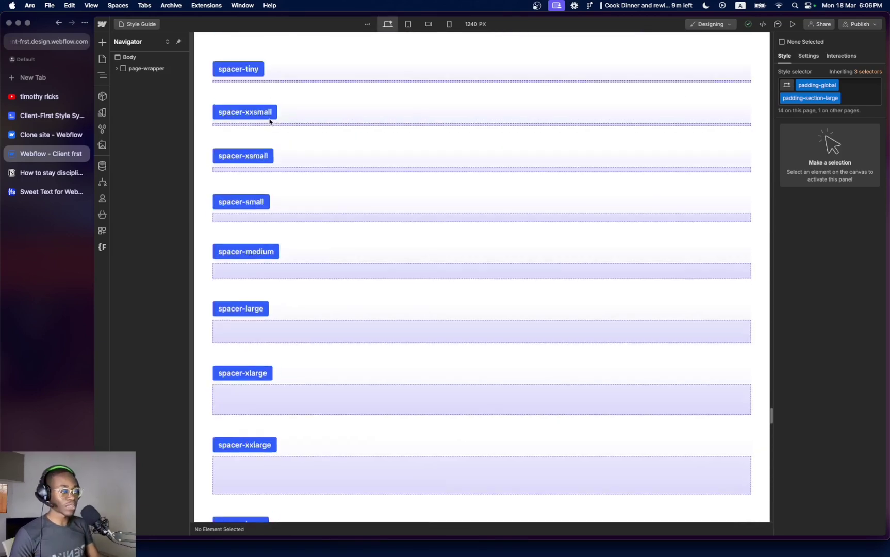
pyautogui.scroll(20, 269, 122)
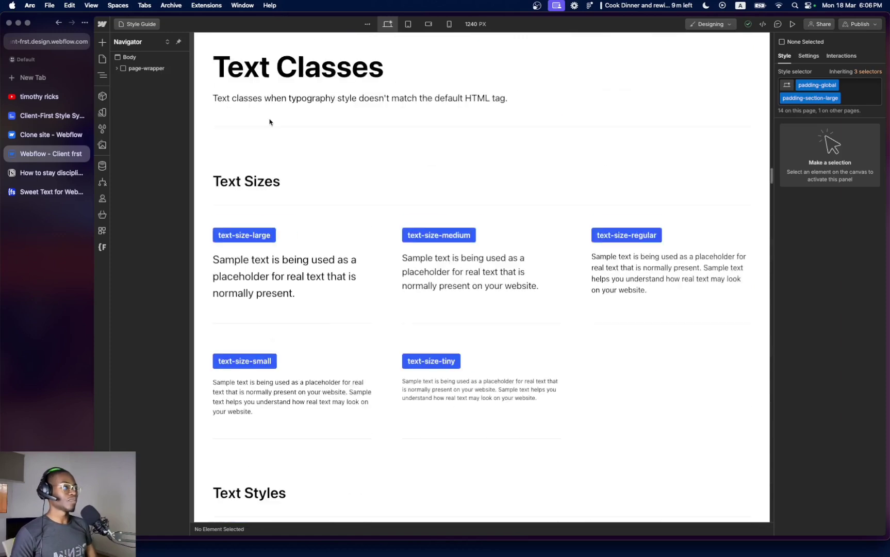
pyautogui.scroll(20, 269, 122)
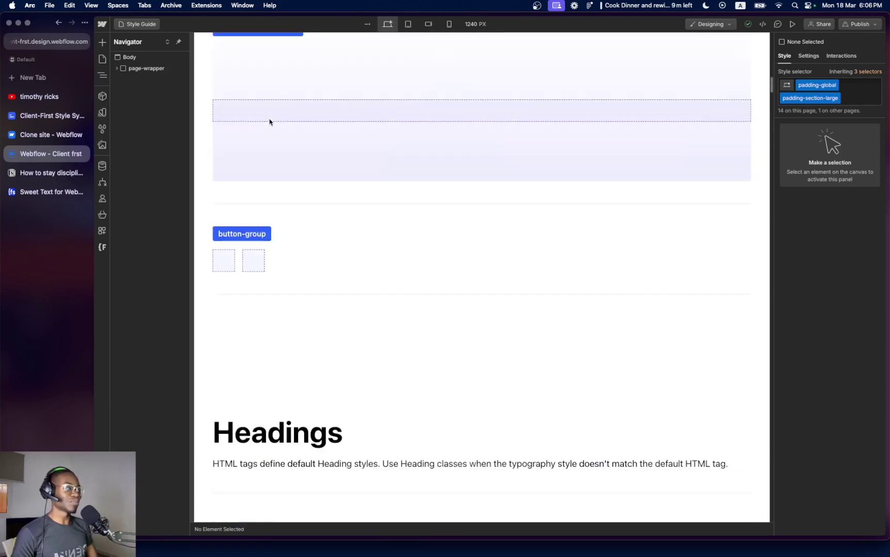
pyautogui.scroll(-8, 269, 121)
pyautogui.click(284, 268)
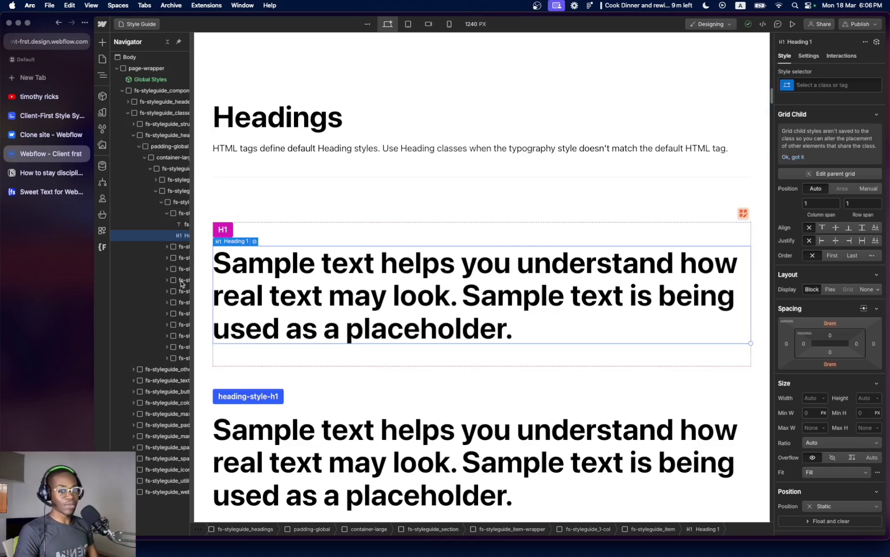
# Confirm in Figma that the H1 text style is 53/120, then hide Figma
pyautogui.press('super+Tab')
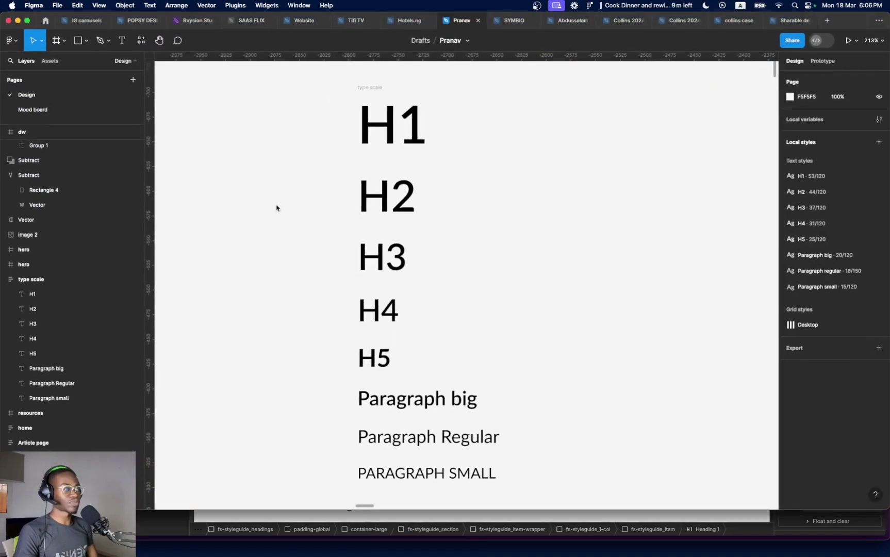
pyautogui.doubleClick(374, 139)
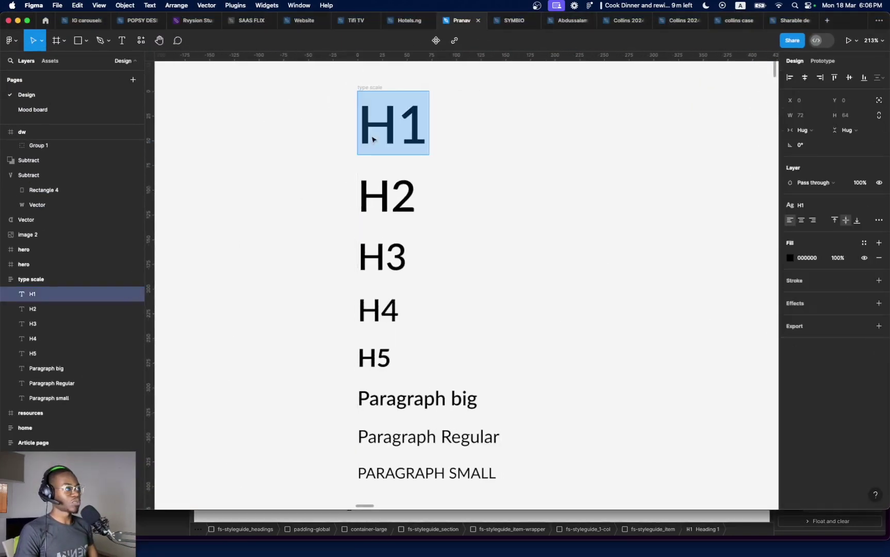
pyautogui.click(809, 205)
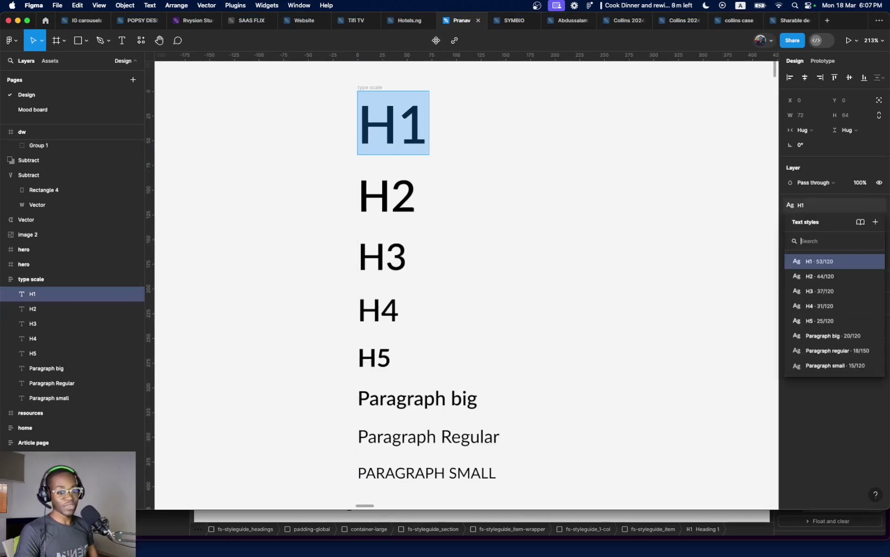
pyautogui.click(17, 21)
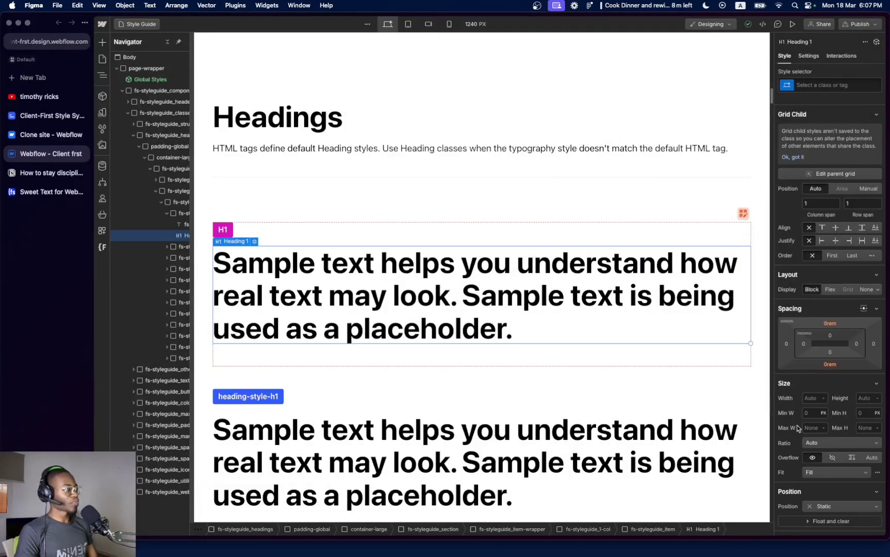
# Target the All H1 Headings tag and set its font size to 53px, then 4 rem
pyautogui.click(825, 85)
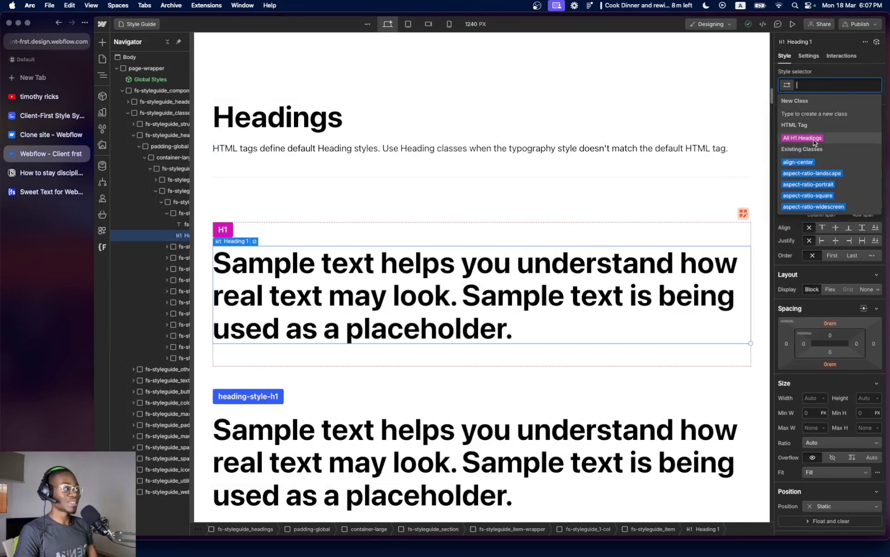
pyautogui.click(803, 138)
pyautogui.scroll(-10, 820, 345)
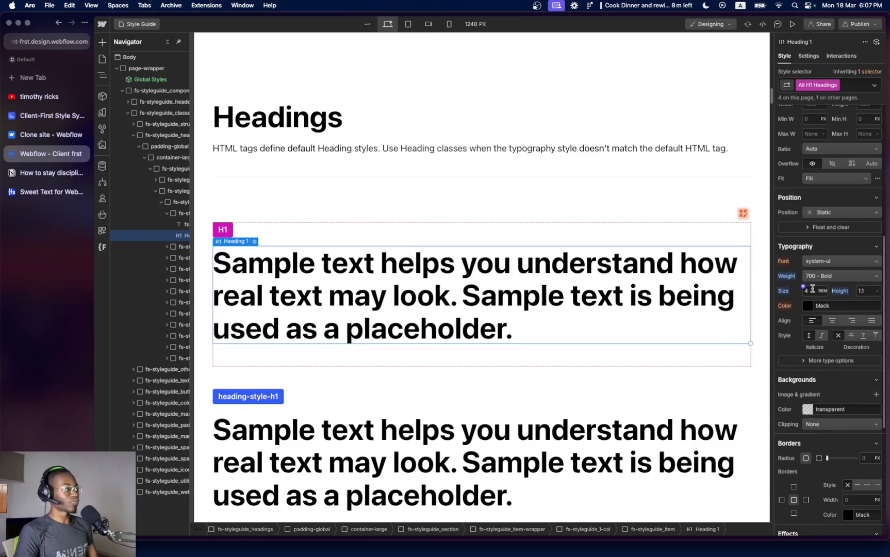
pyautogui.click(812, 289)
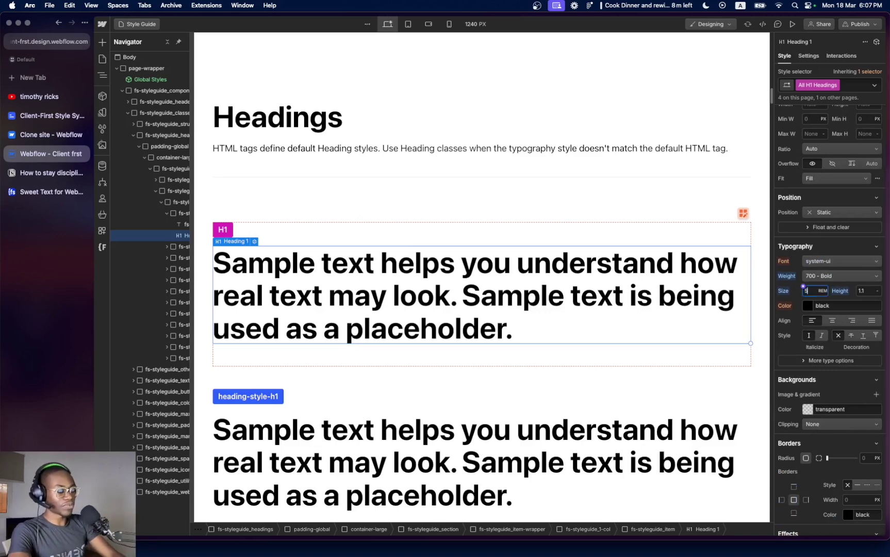
pyautogui.write('53px')
pyautogui.press('Return')
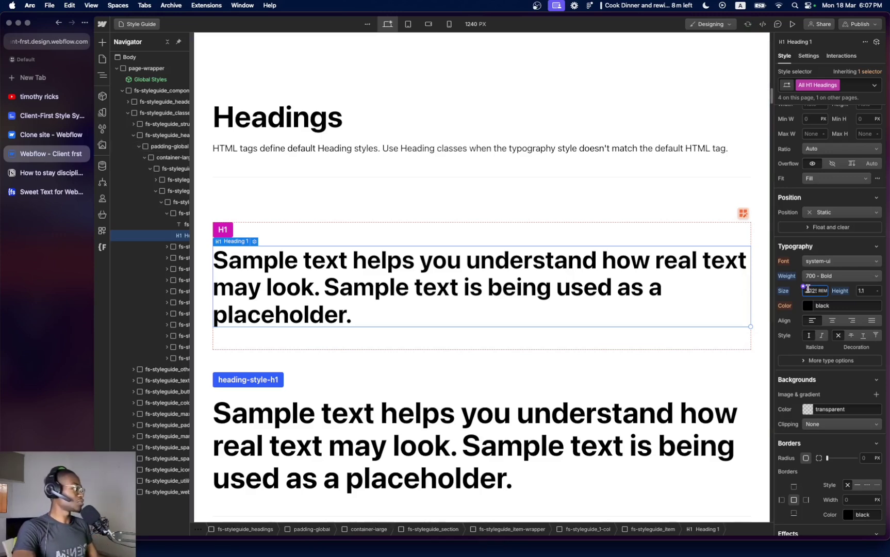
pyautogui.click(811, 291)
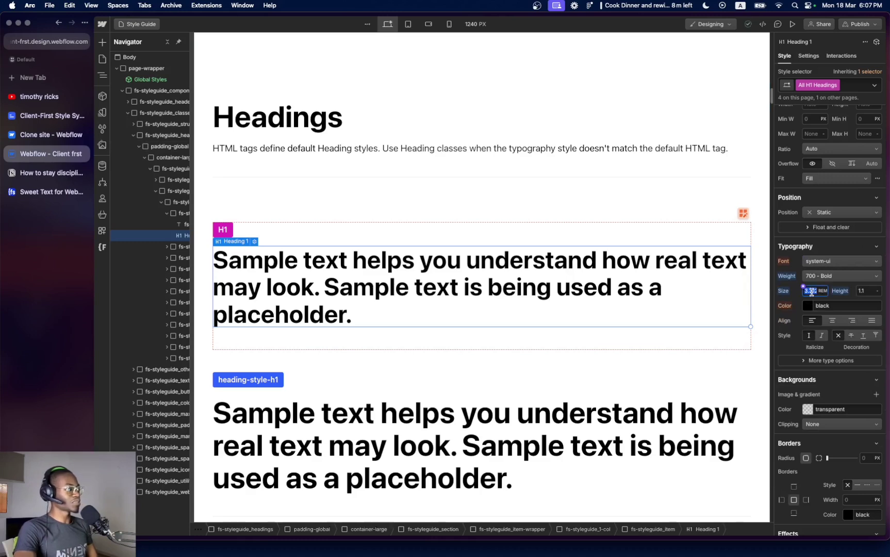
pyautogui.write('4')
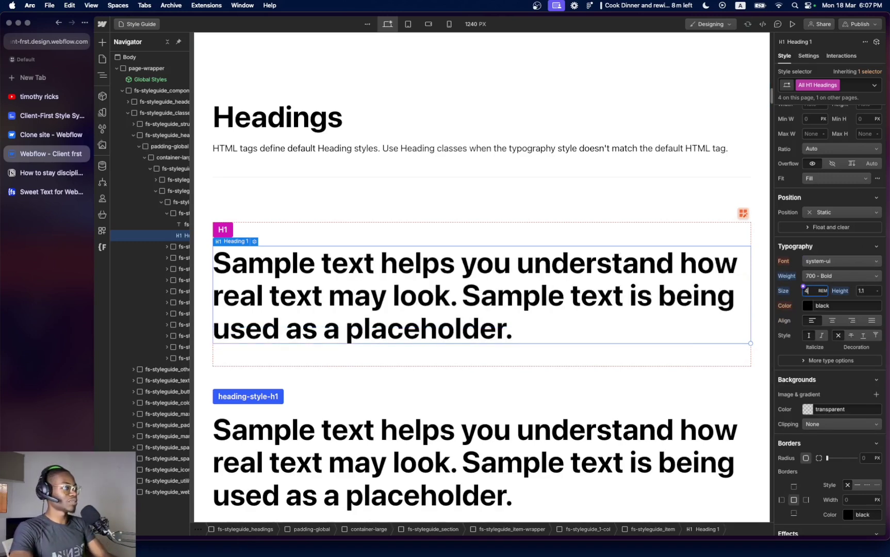
pyautogui.scroll(-5, 352, 373)
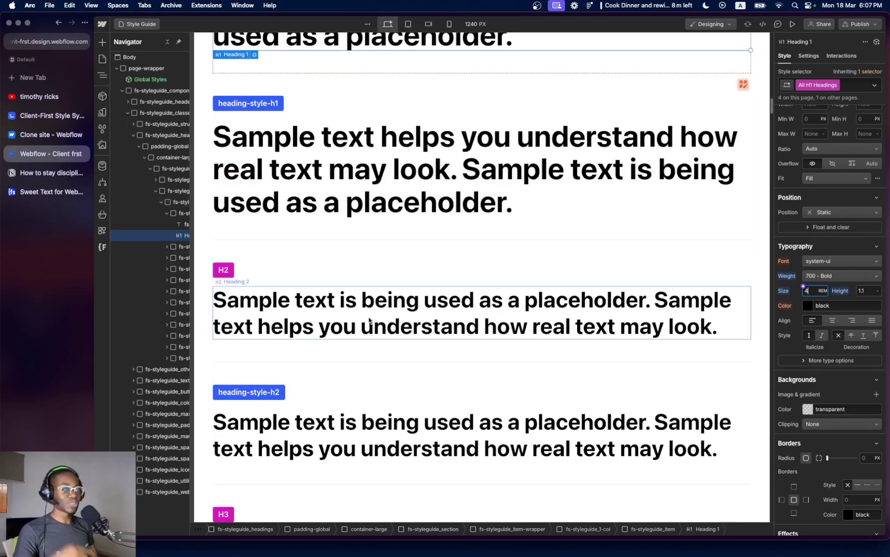
pyautogui.scroll(4, 369, 321)
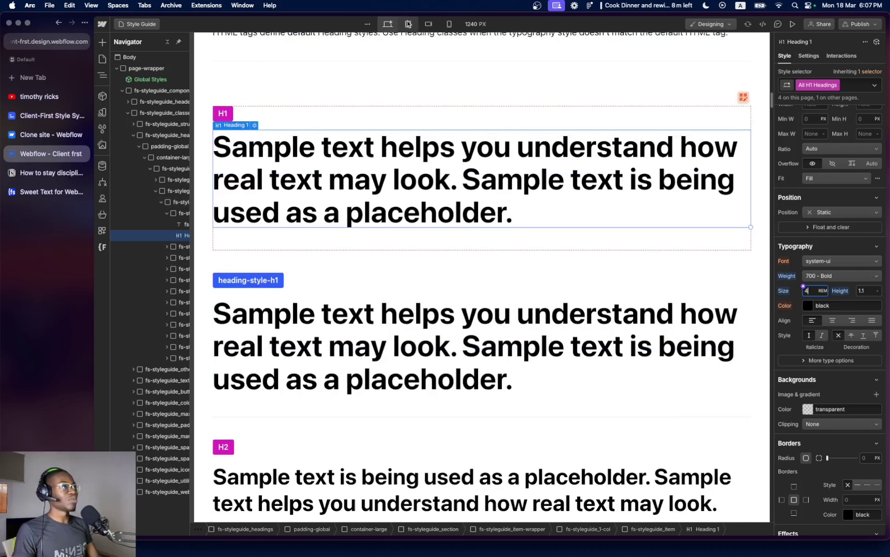
pyautogui.click(408, 25)
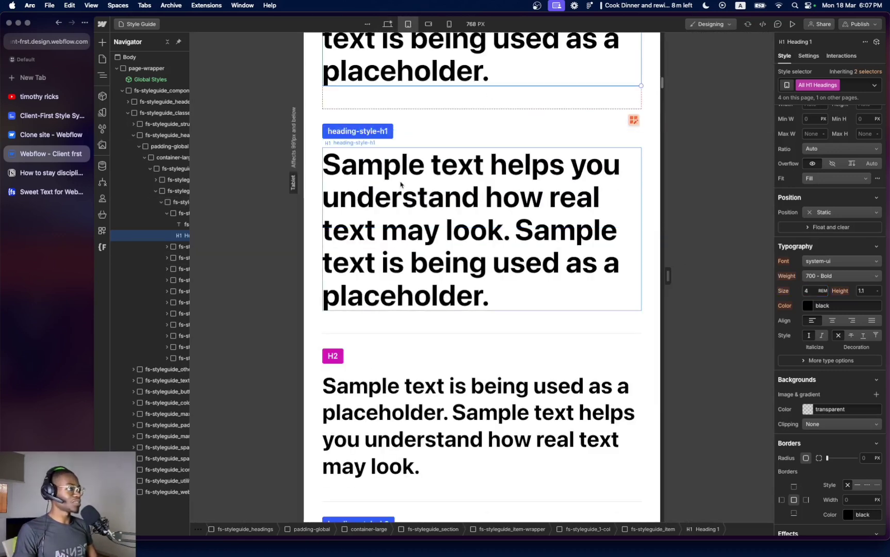
pyautogui.click(429, 24)
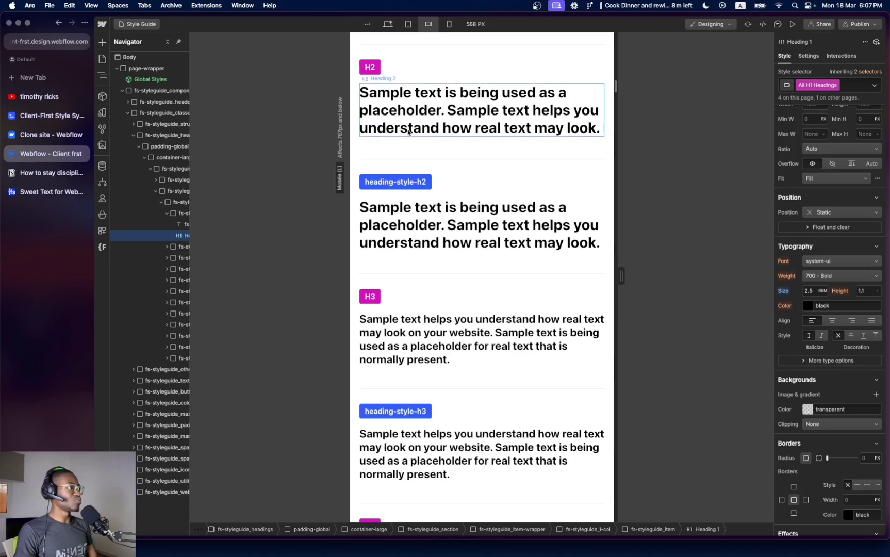
pyautogui.scroll(6, 418, 132)
pyautogui.scroll(4, 421, 144)
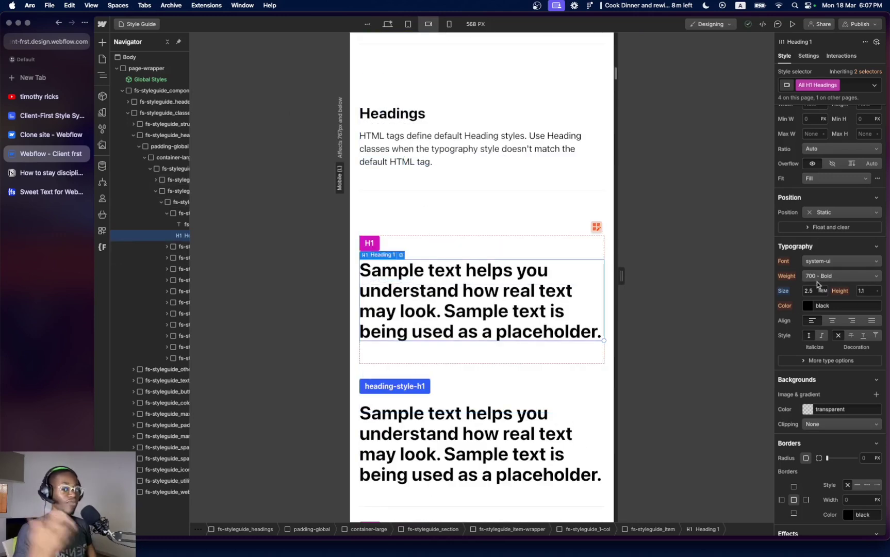
pyautogui.click(450, 25)
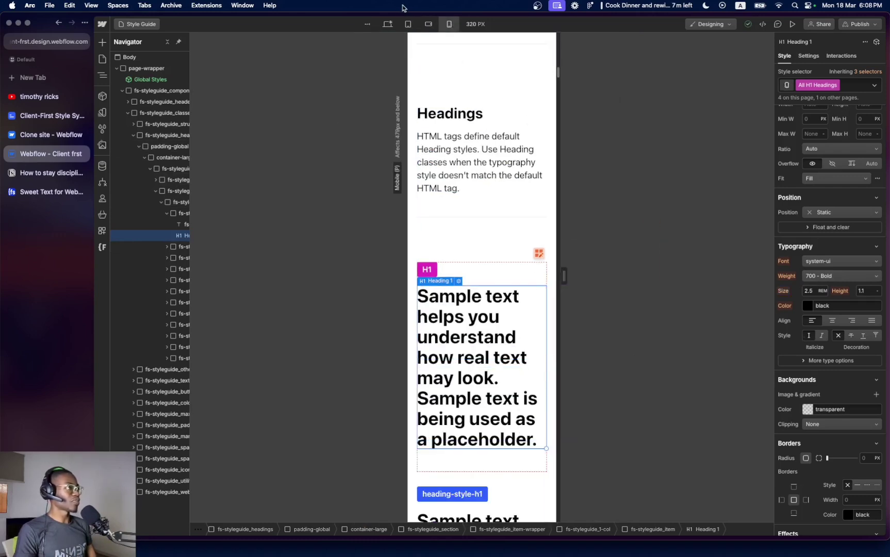
pyautogui.click(388, 27)
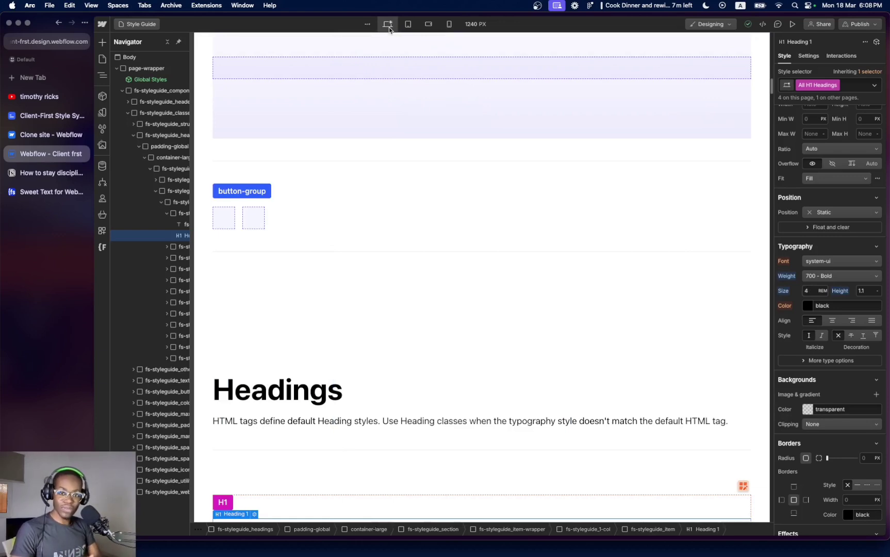
pyautogui.scroll(-20, 409, 255)
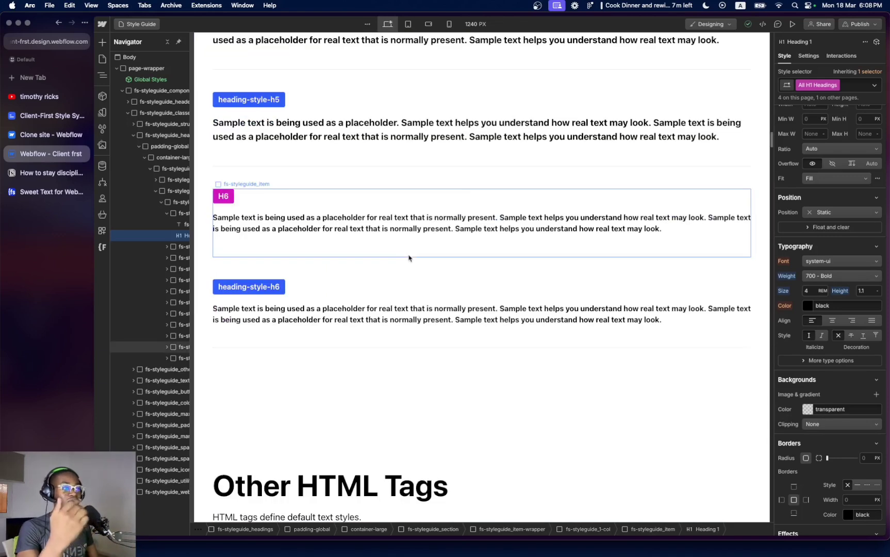
pyautogui.scroll(-20, 408, 255)
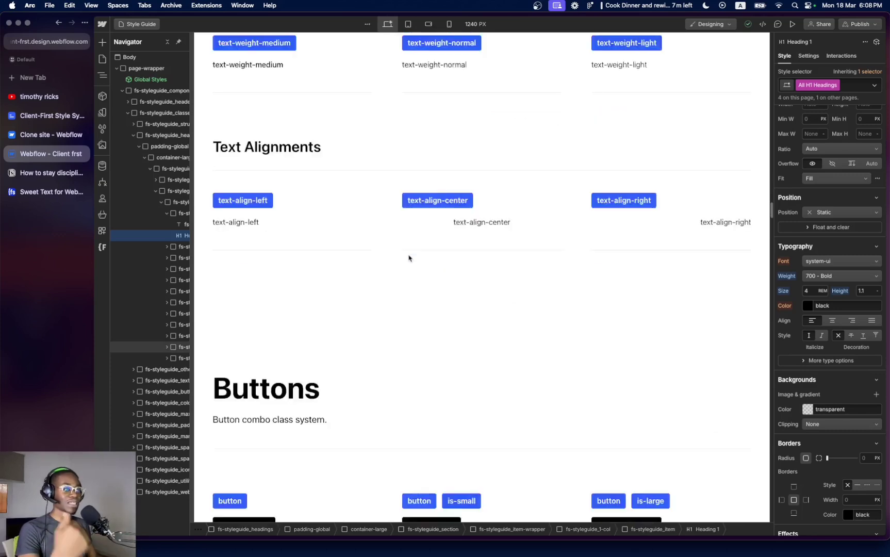
pyautogui.scroll(10, 410, 253)
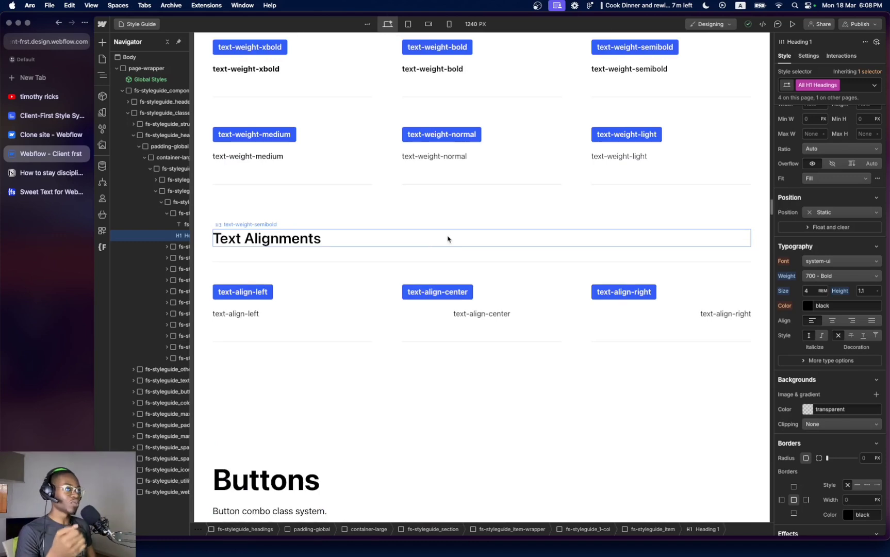
# From the Client-First site, open the docs and go to the Core Structure strategy page
pyautogui.hotkey('ctrl', 'Tab')
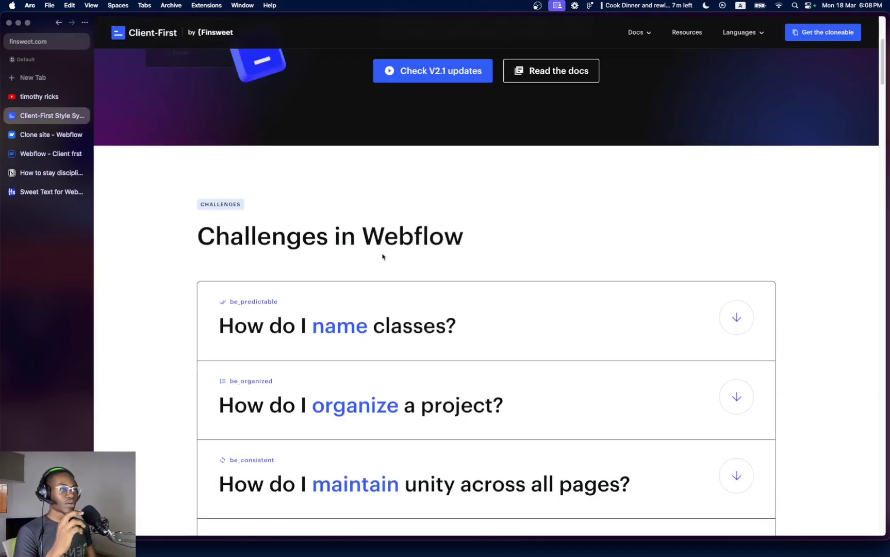
pyautogui.scroll(5, 382, 256)
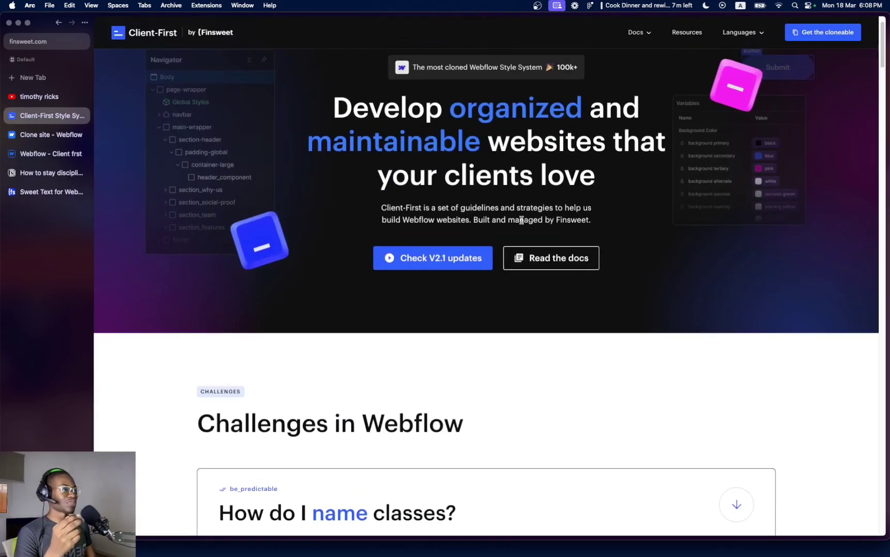
pyautogui.click(567, 262)
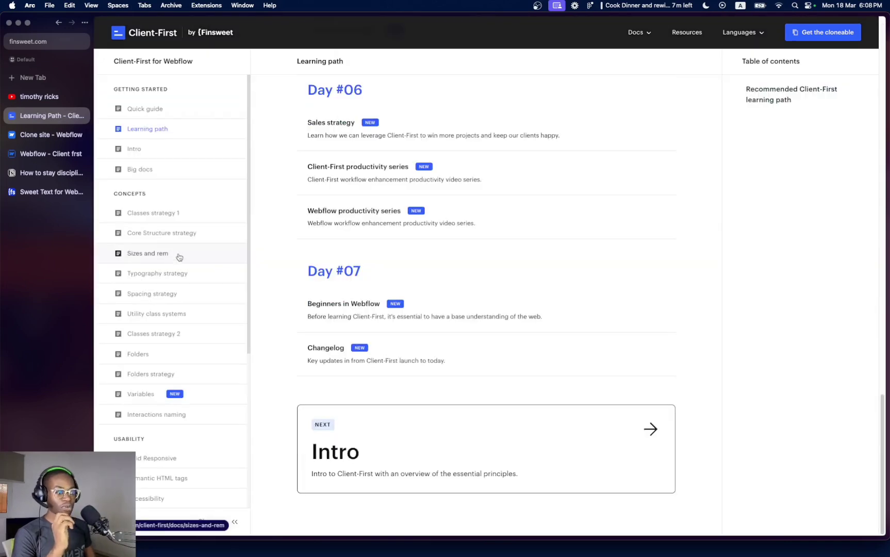
pyautogui.scroll(-4, 180, 257)
pyautogui.scroll(4, 181, 257)
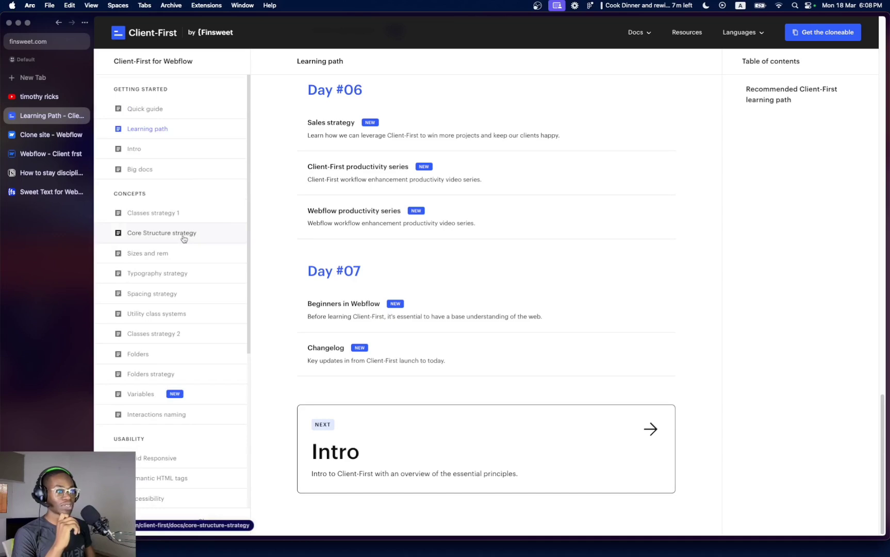
pyautogui.click(183, 234)
pyautogui.scroll(-3, 386, 284)
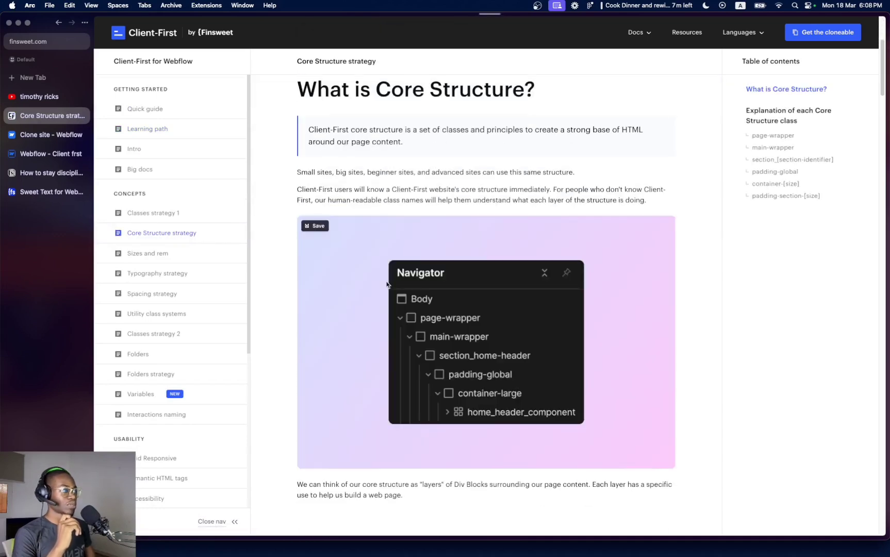
pyautogui.scroll(-1, 420, 292)
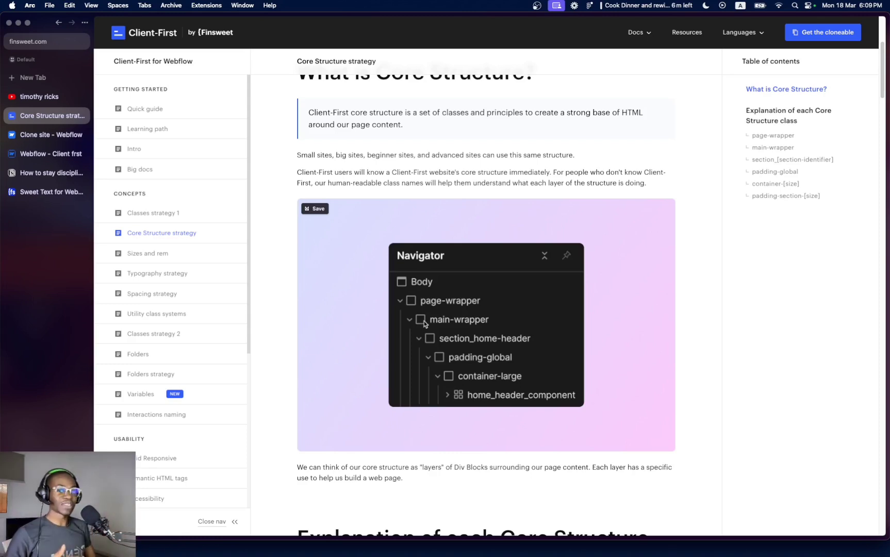
# In Figma, select the portfolio's navbar, hero and 'Not your average* Designer' section frames
pyautogui.press('super+Tab')
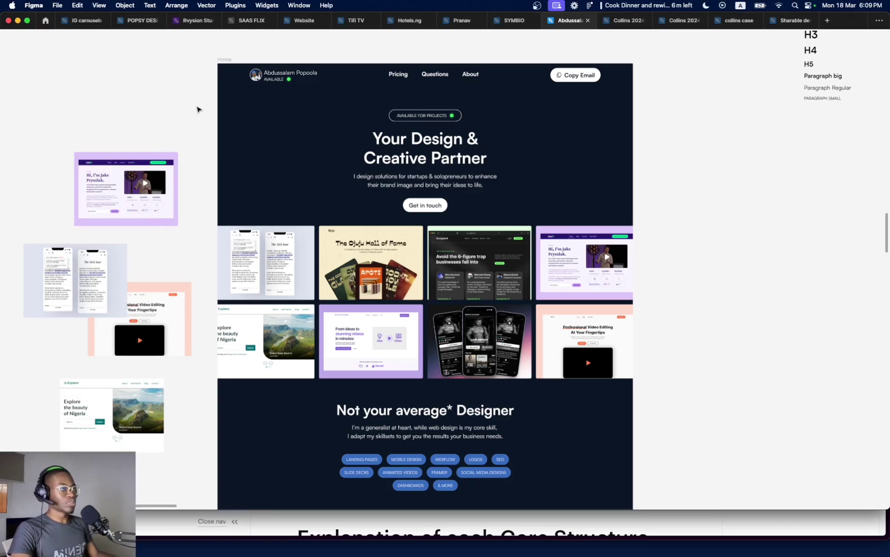
pyautogui.hscroll(-2, 356, 181)
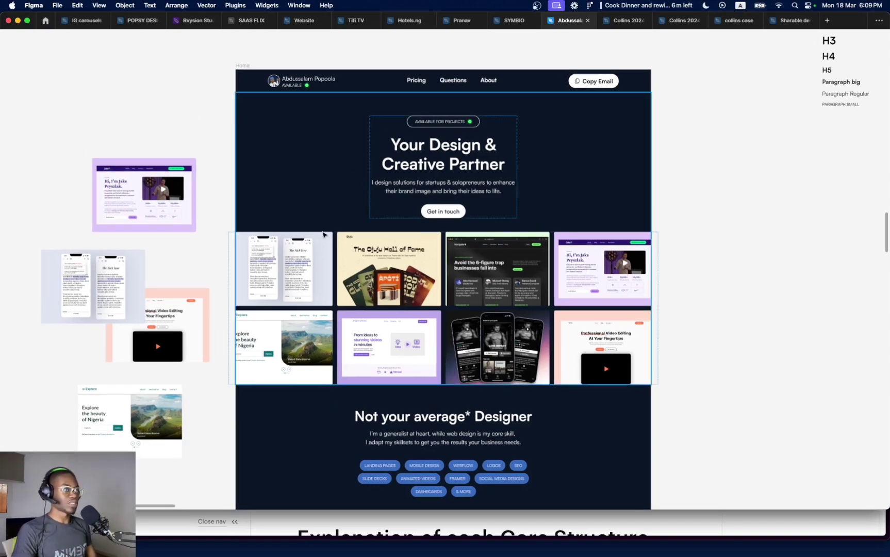
pyautogui.click(344, 79)
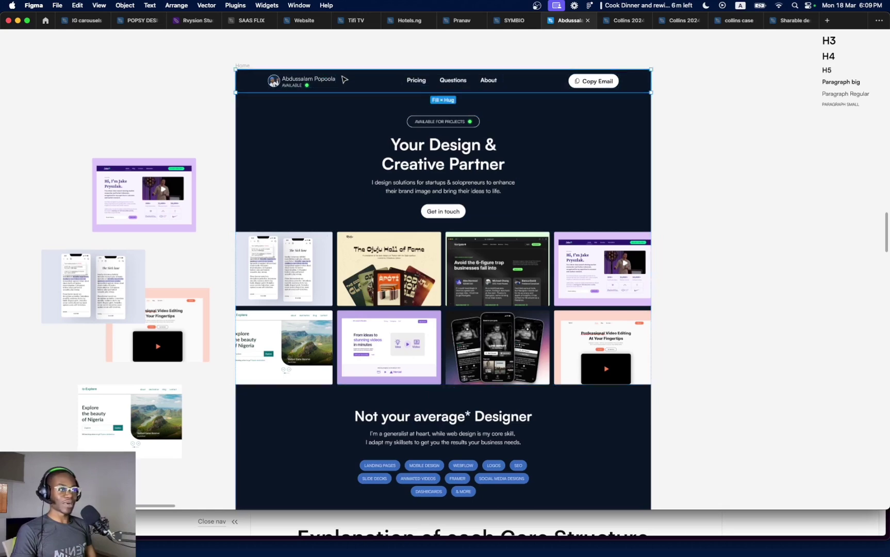
pyautogui.click(288, 219)
pyautogui.scroll(-3, 286, 268)
pyautogui.click(284, 305)
pyautogui.scroll(-3, 278, 351)
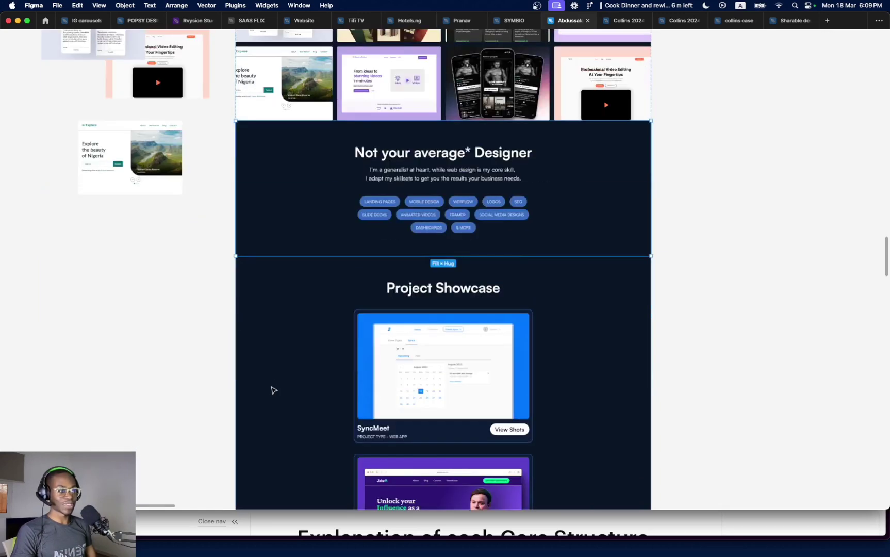
pyautogui.scroll(5, 281, 309)
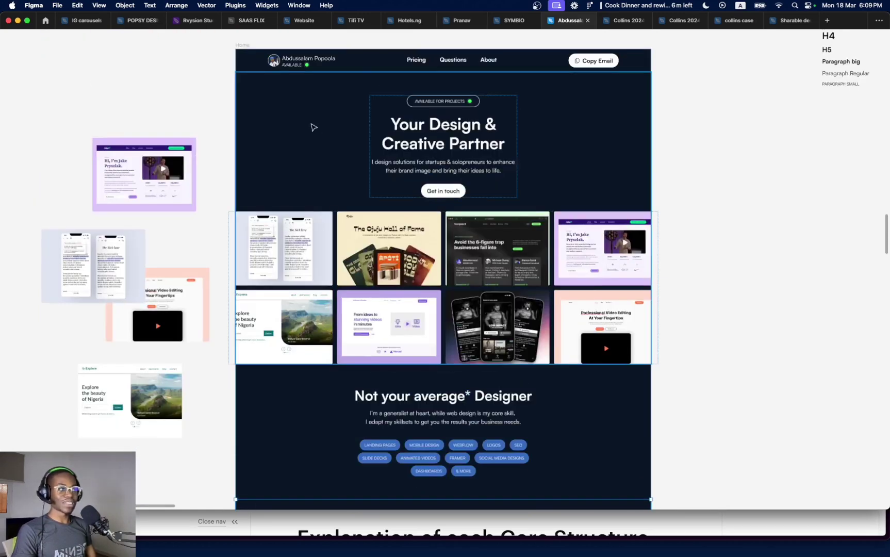
# Recheck the navbar and scroll through the sections down to pricing, then return to Webflow
pyautogui.click(367, 66)
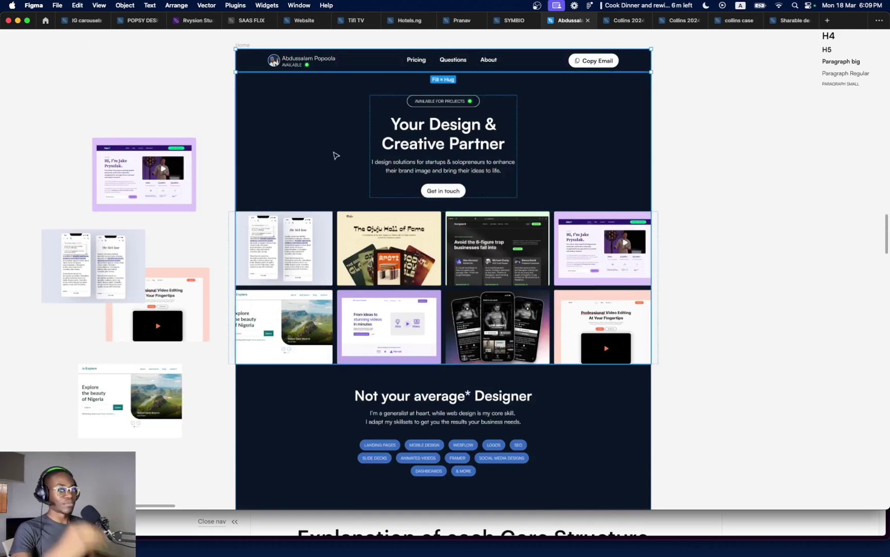
pyautogui.scroll(-5, 323, 222)
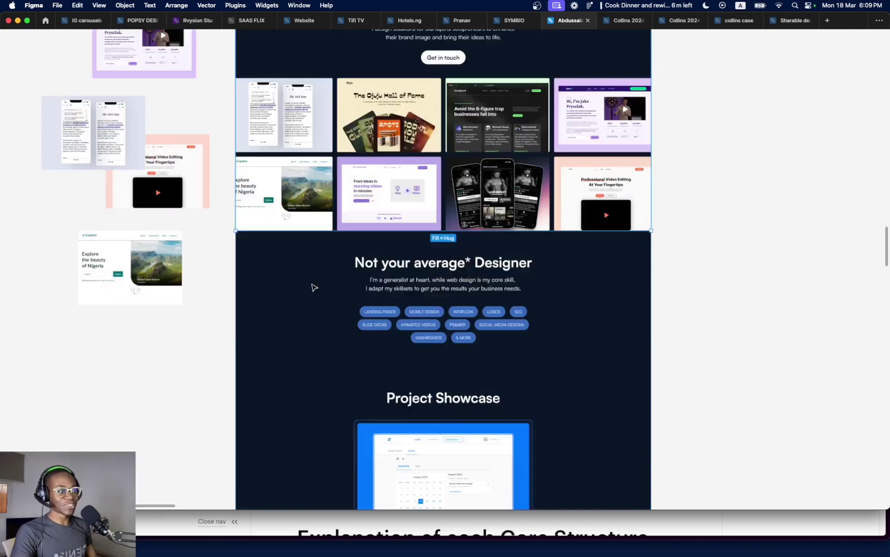
pyautogui.click(307, 297)
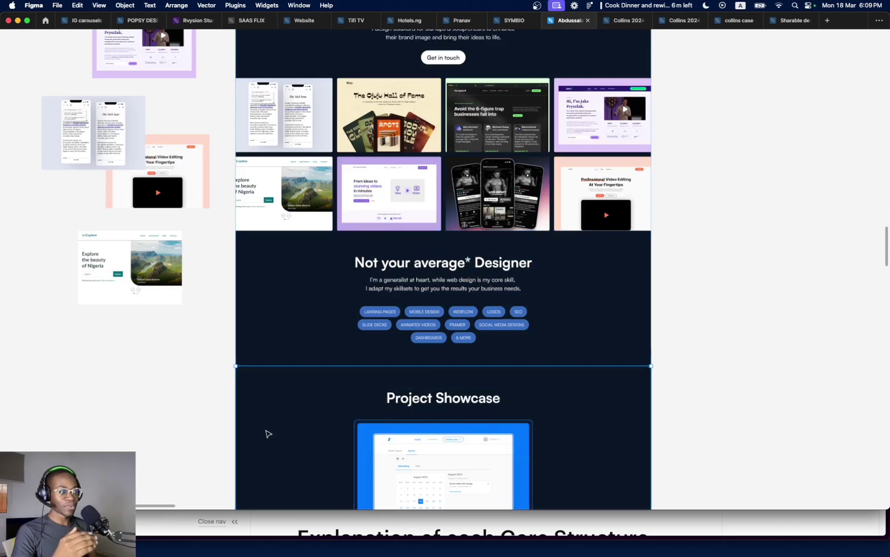
pyautogui.scroll(-15, 266, 438)
pyautogui.scroll(-20, 271, 428)
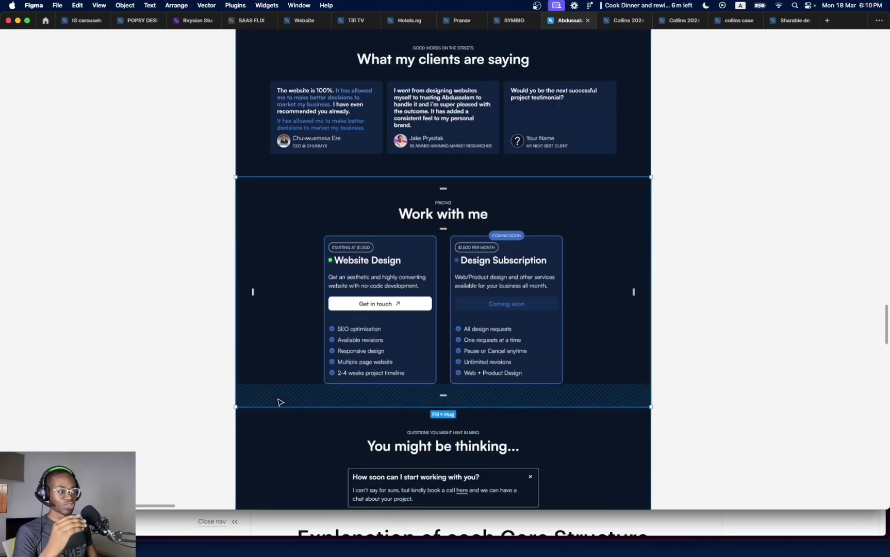
pyautogui.scroll(20, 278, 400)
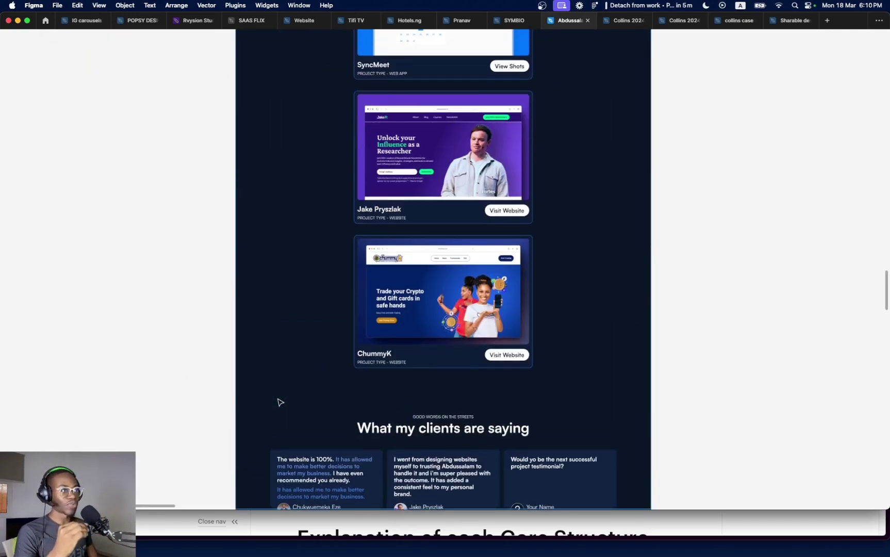
pyautogui.press('super+Tab')
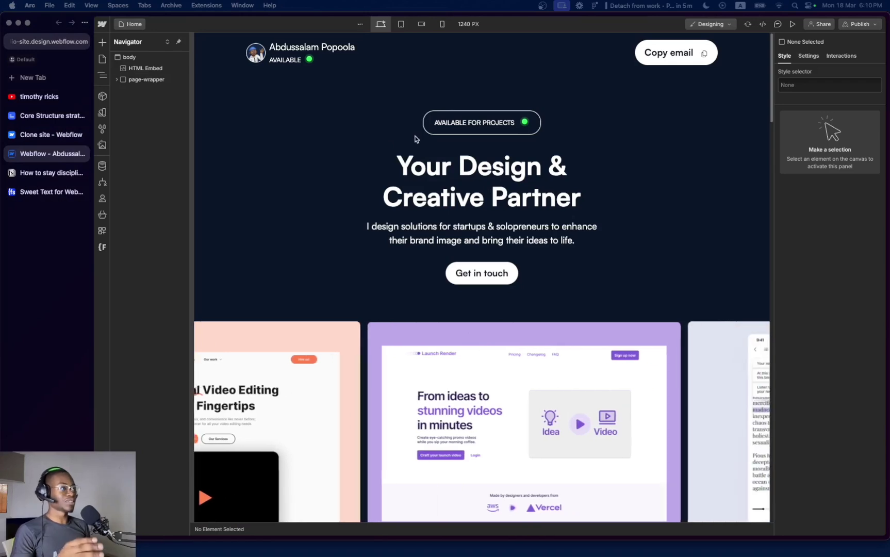
# Hide the Arc sidebar to widen the Webflow Designer canvas
pyautogui.rightClick(86, 23)
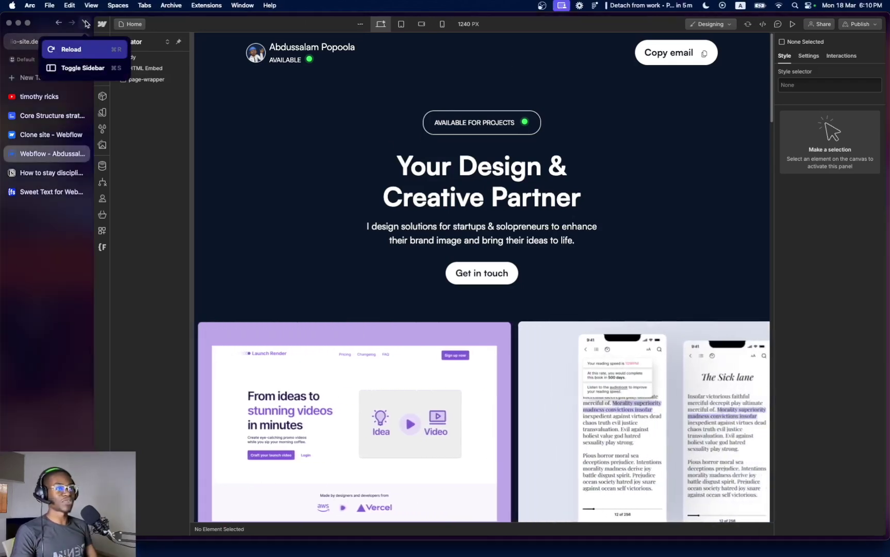
pyautogui.click(78, 68)
pyautogui.scroll(-2, 468, 237)
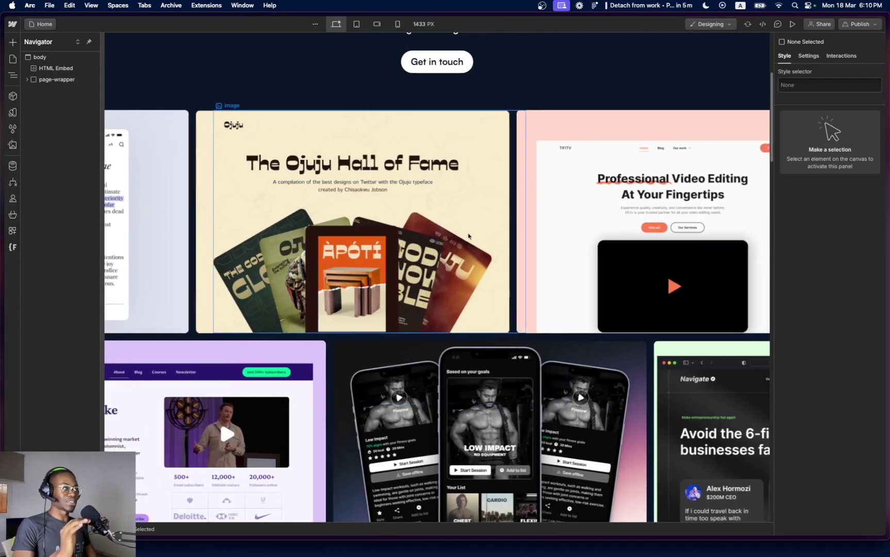
pyautogui.scroll(5, 468, 236)
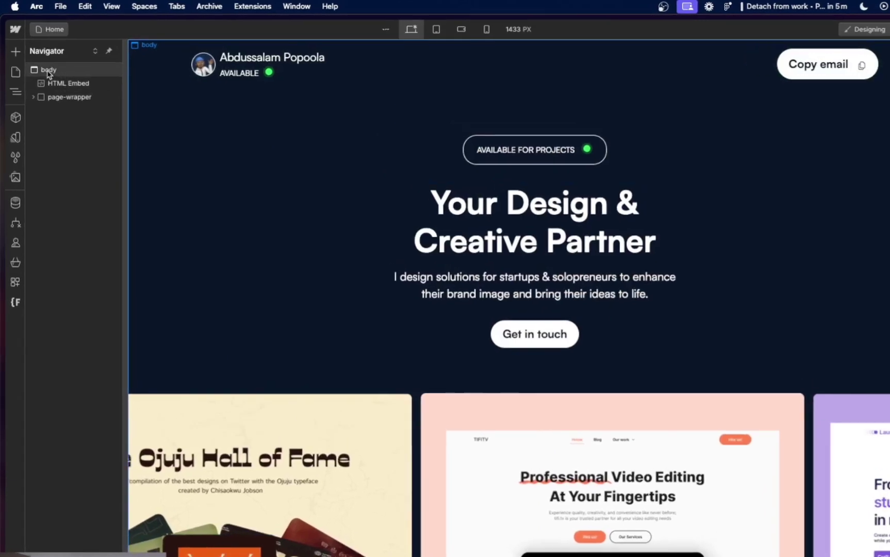
# Expand page-wrapper and main-wrapper to list Navbar and sections, then reopen the Core Structure docs
pyautogui.click(28, 90)
pyautogui.click(33, 106)
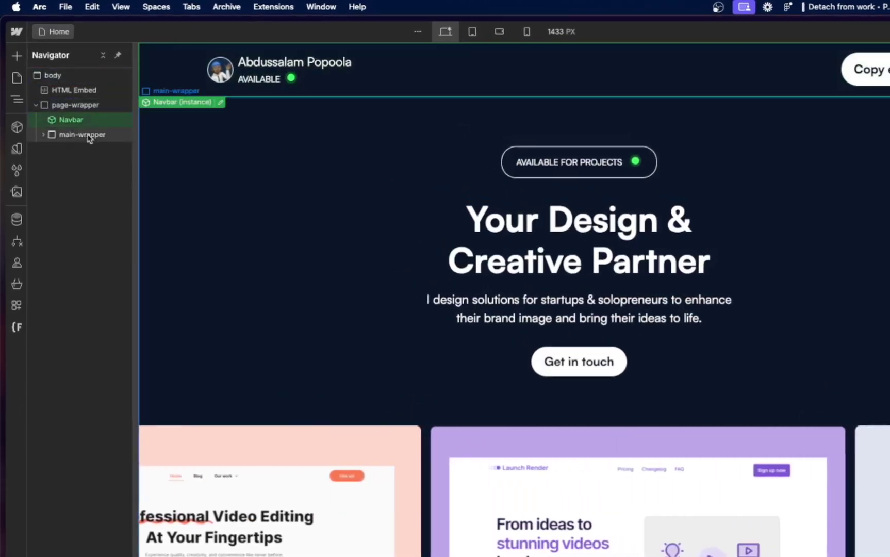
pyautogui.click(41, 136)
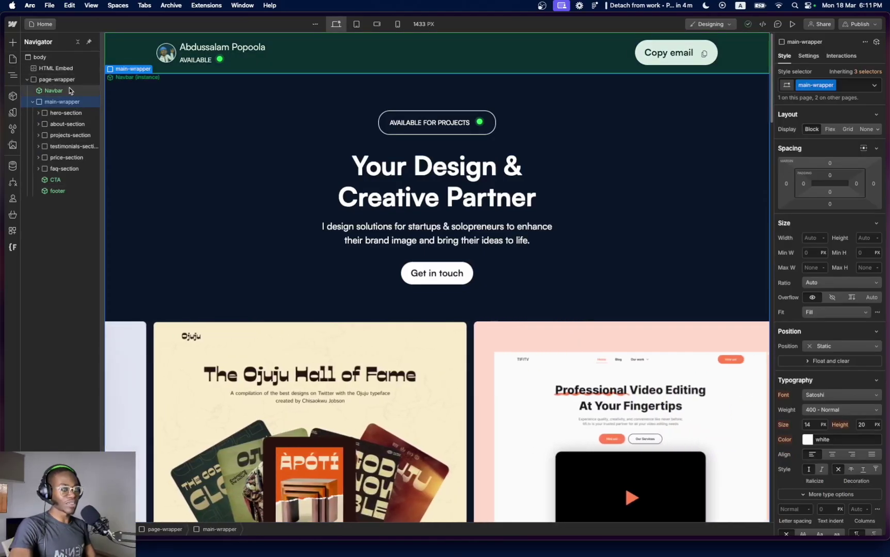
pyautogui.press('super+s')
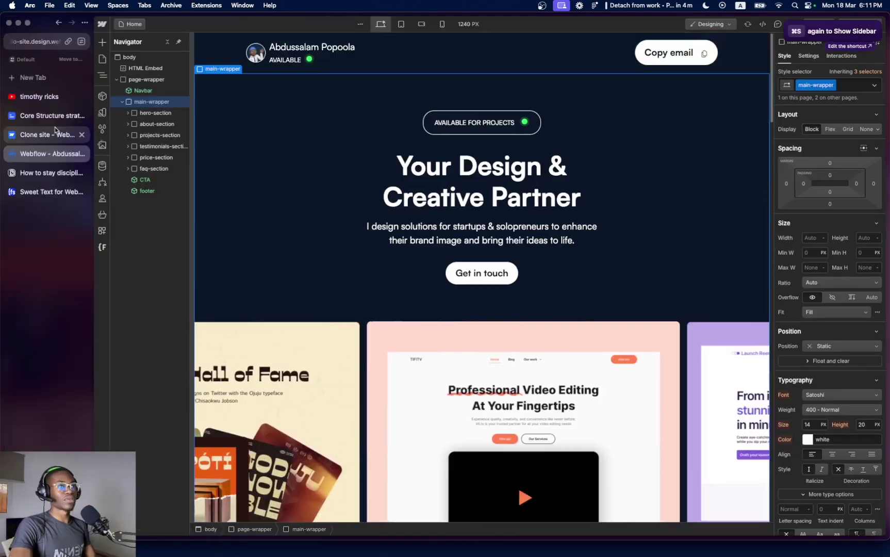
pyautogui.click(52, 116)
pyautogui.scroll(-1, 455, 395)
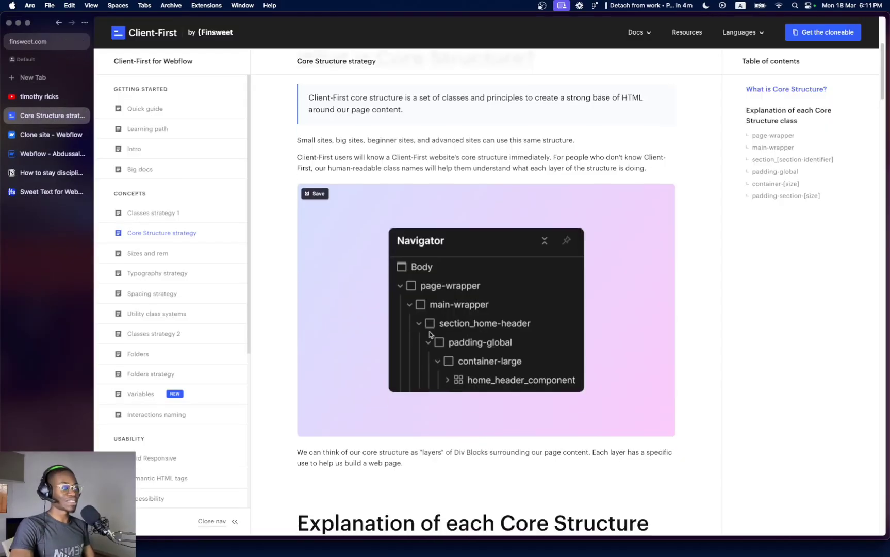